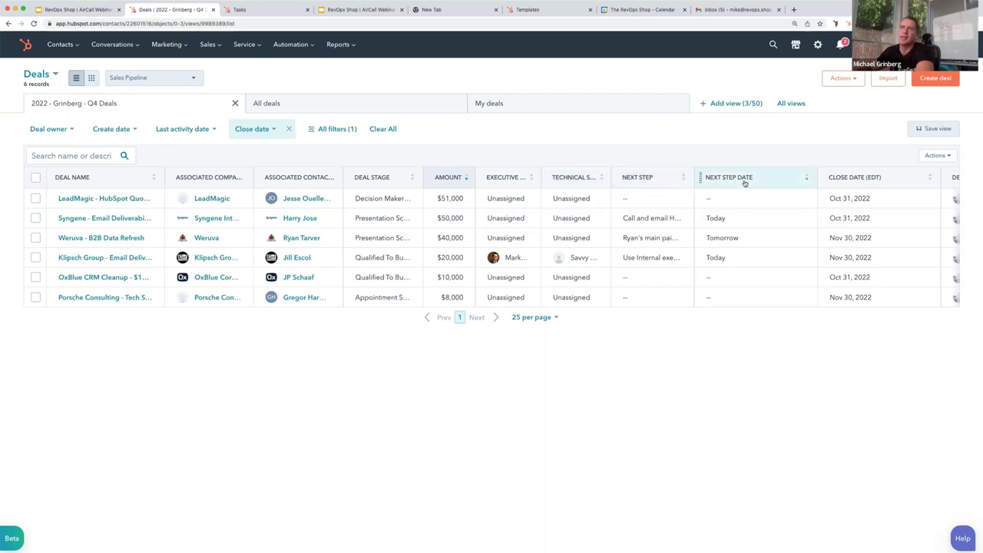
left_click(818, 220)
scroll(820, 221, "right", 2)
left_click(715, 203)
scroll(715, 203, "left", 2)
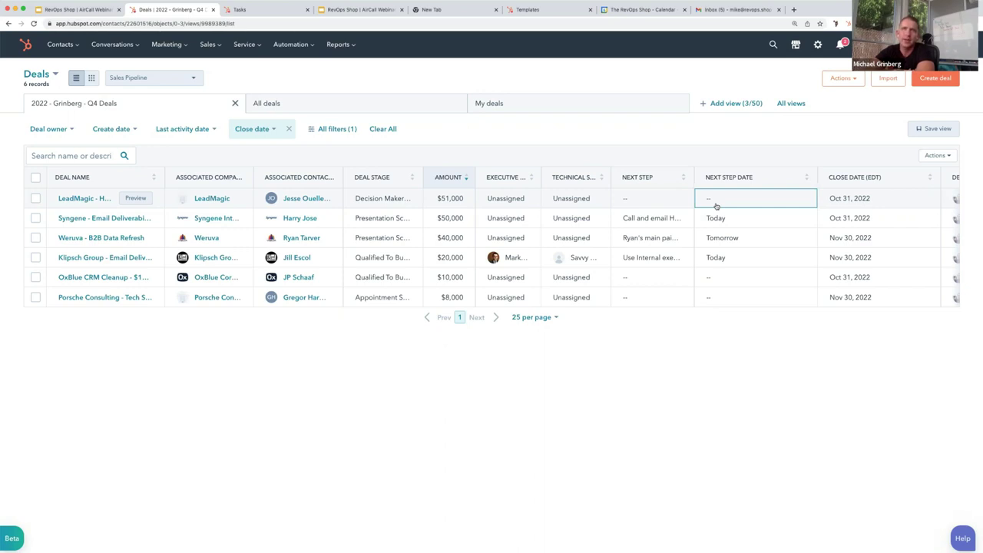
left_click(472, 197)
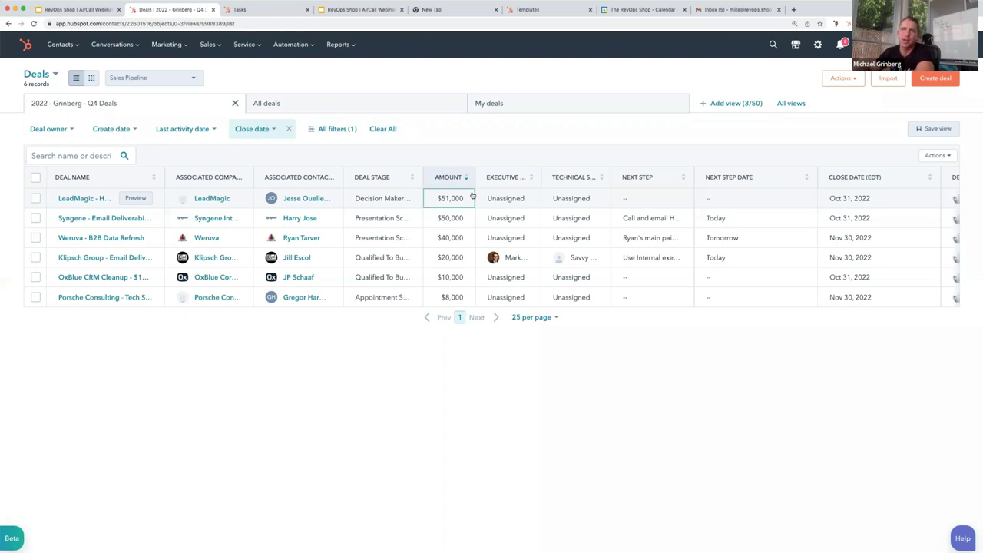
Step: Assign the last listed team member as executive sponsor of the LeadMagic deal
left_click(522, 197)
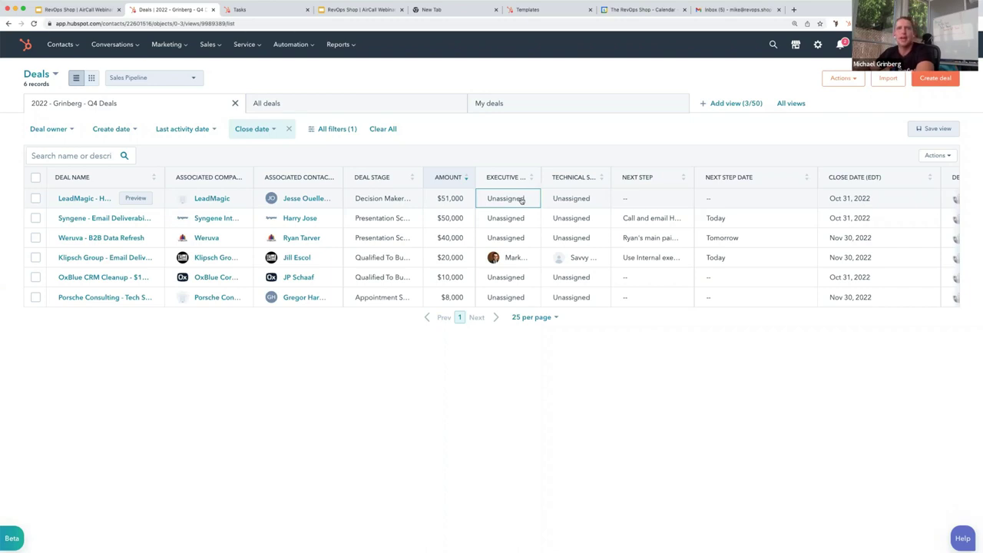
left_click(522, 199)
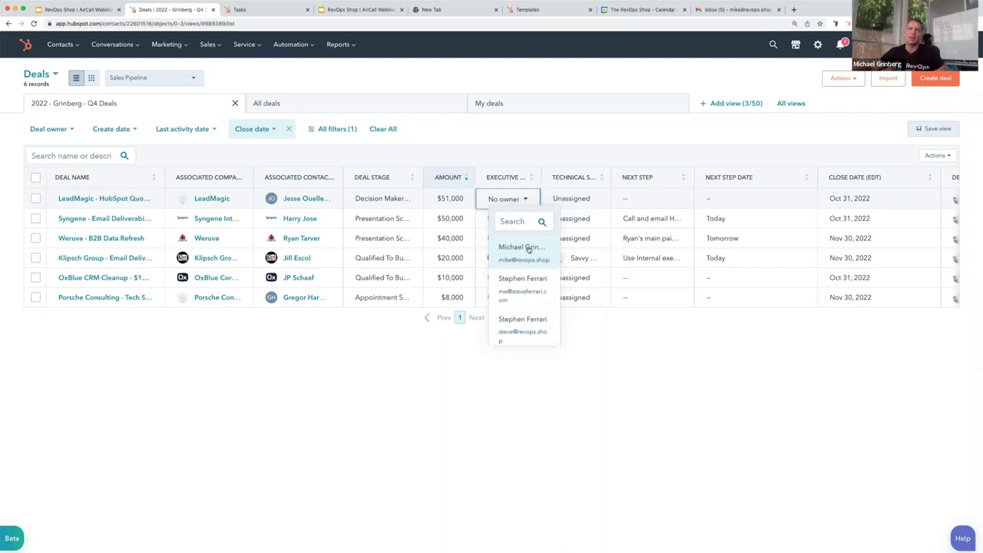
scroll(527, 247, "down", 3)
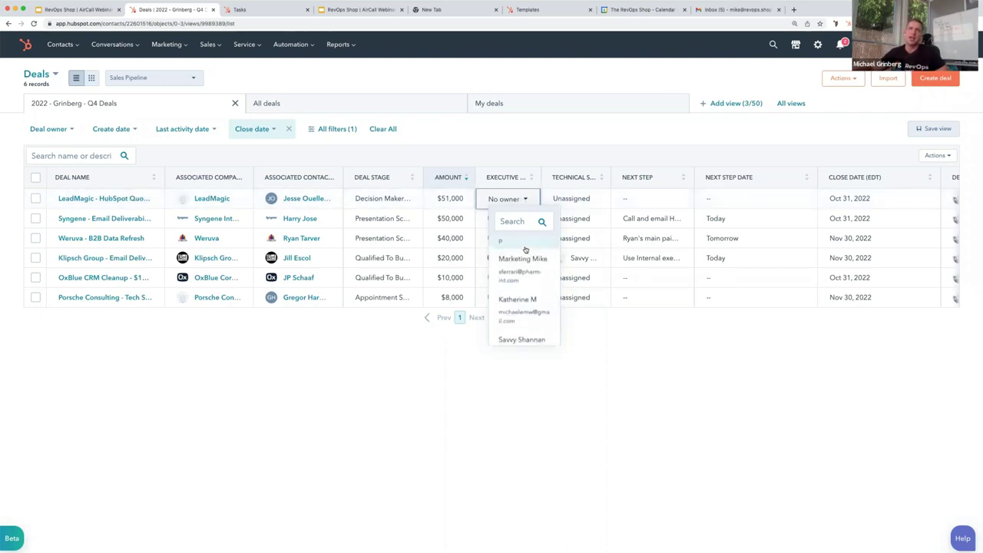
scroll(521, 307, "down", 2)
left_click(520, 315)
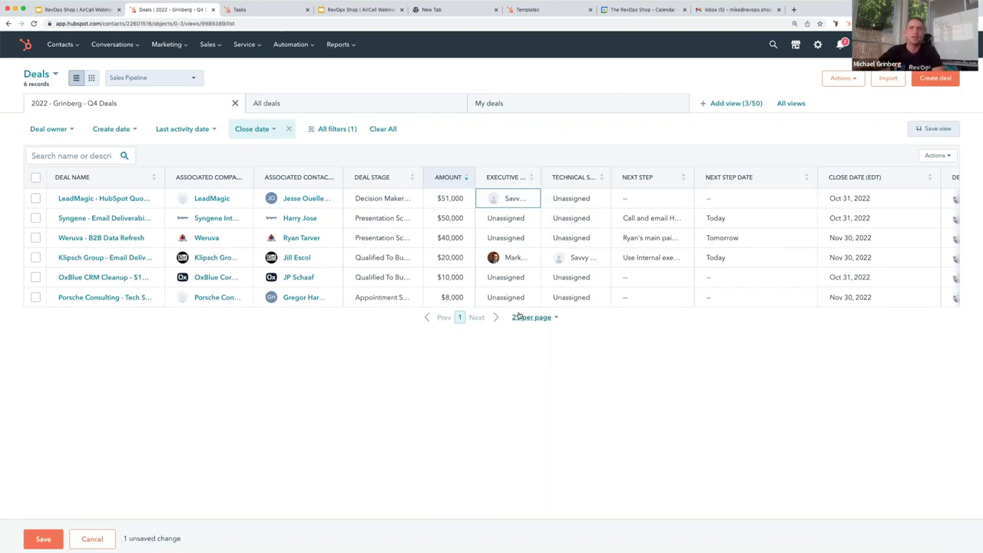
left_click(576, 199)
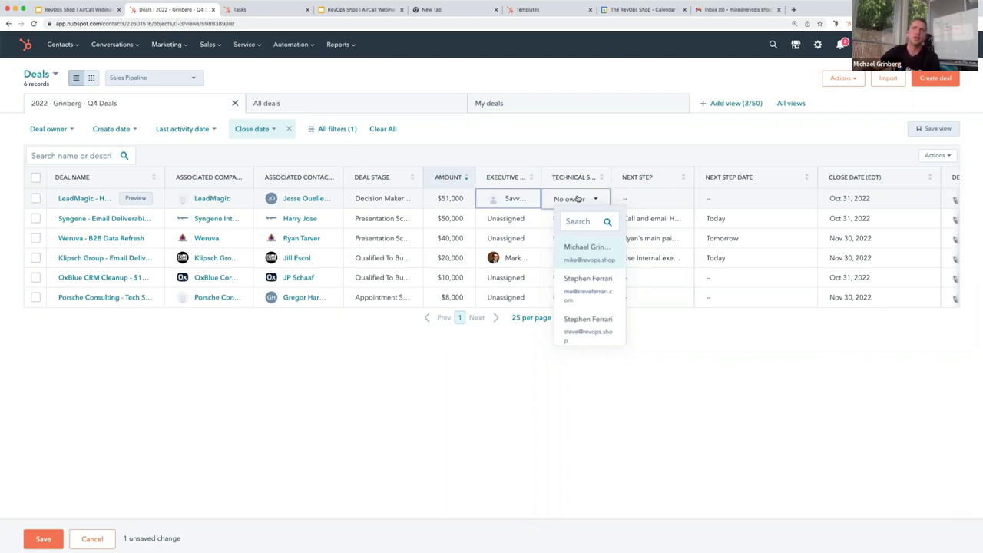
left_click(512, 195)
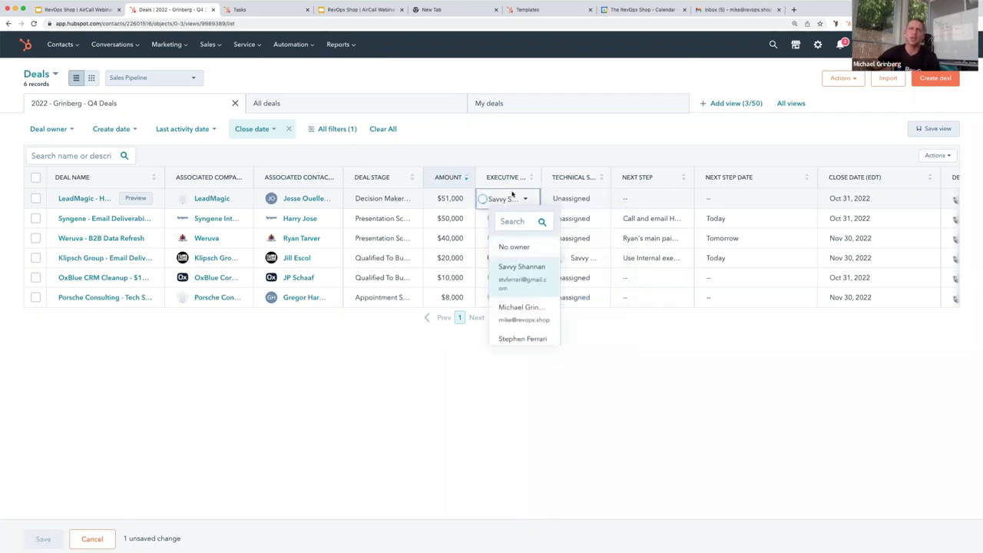
left_click(500, 136)
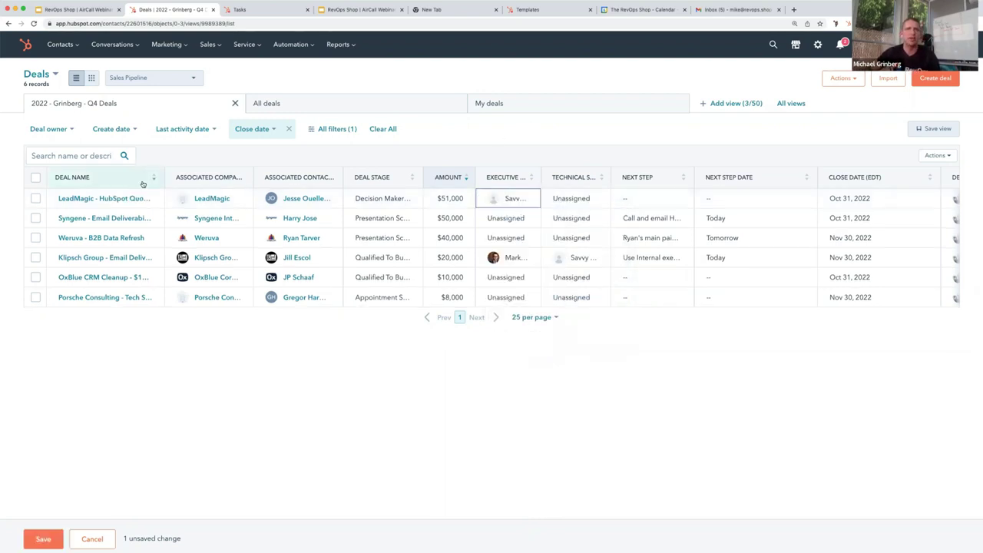
mouse_move(112, 199)
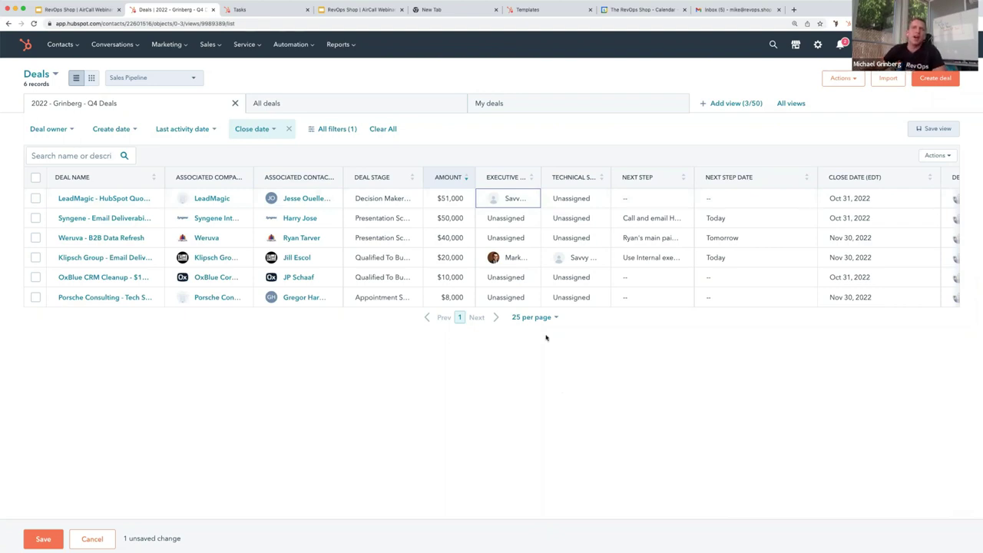
Step: Enter the LeadMagic deal's next step: remind the contact of the cost of his data problem and use template 1
left_click(650, 195)
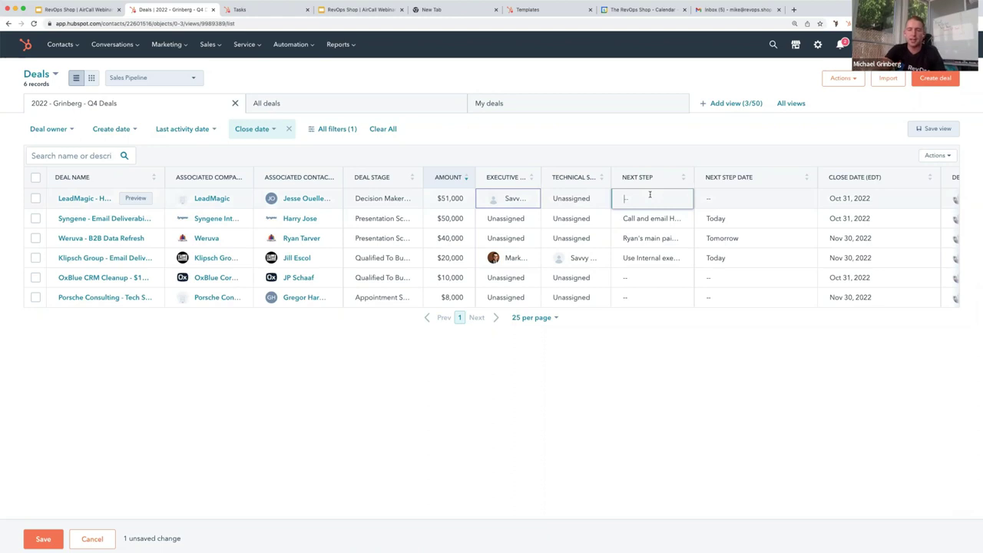
type("Have")
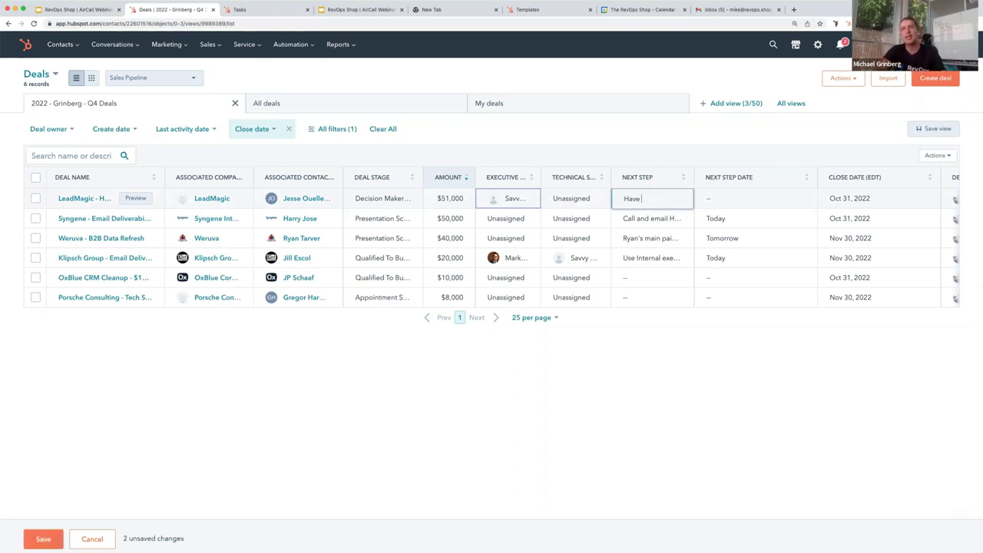
key("BackSpace")
key("BackSpace")
key("BackSpace")
key("BackSpace")
key("BackSpace")
type("Remind Jesse ")
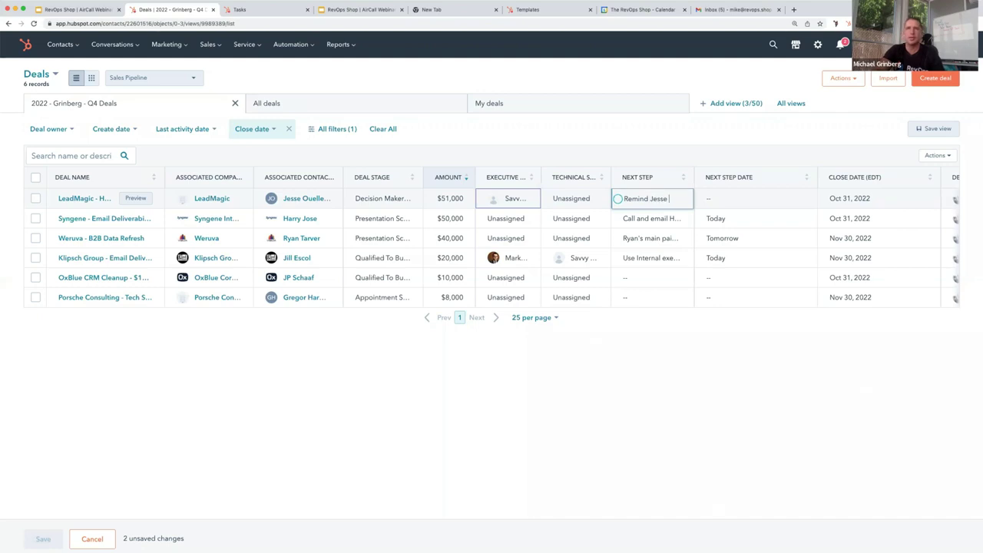
type("of the")
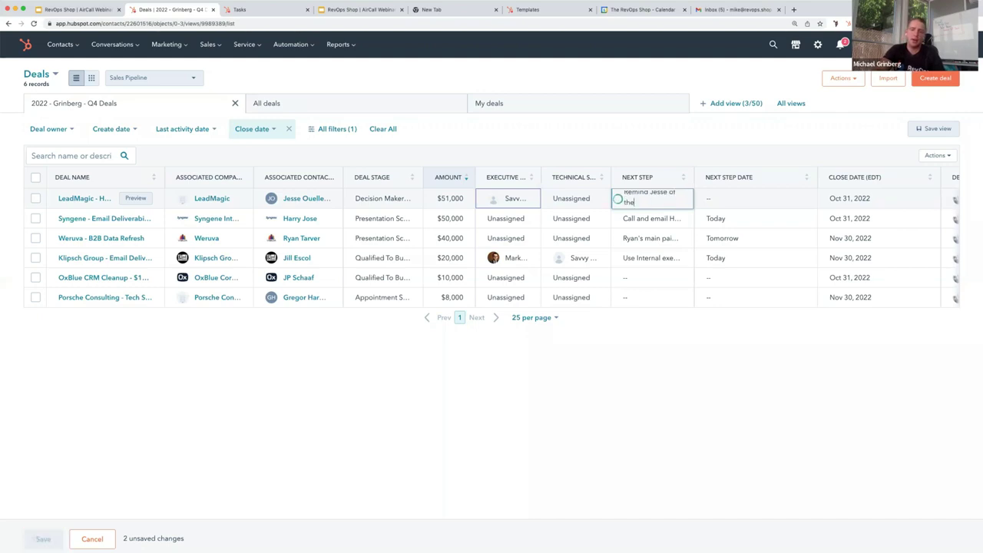
type(" cost of his")
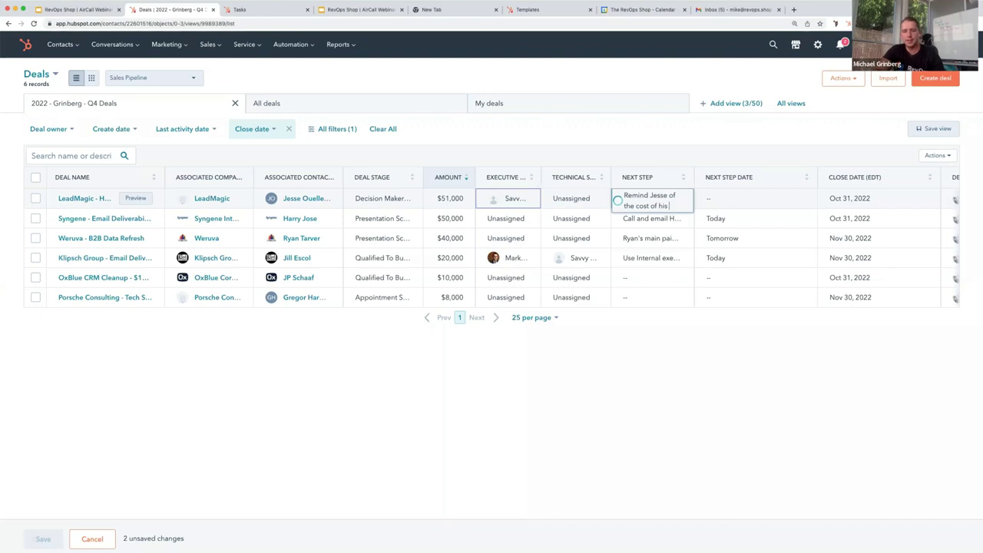
type(" data prob")
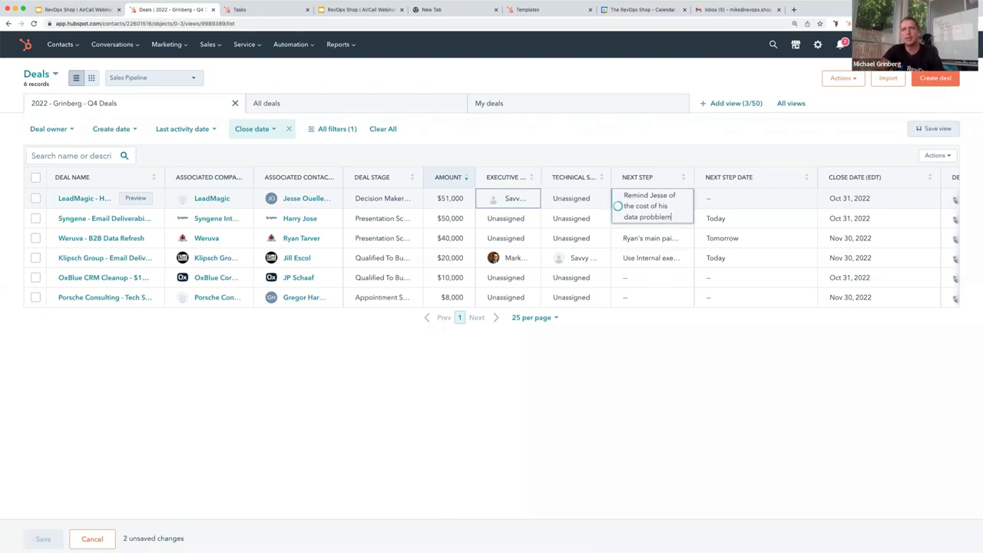
type("lem and use")
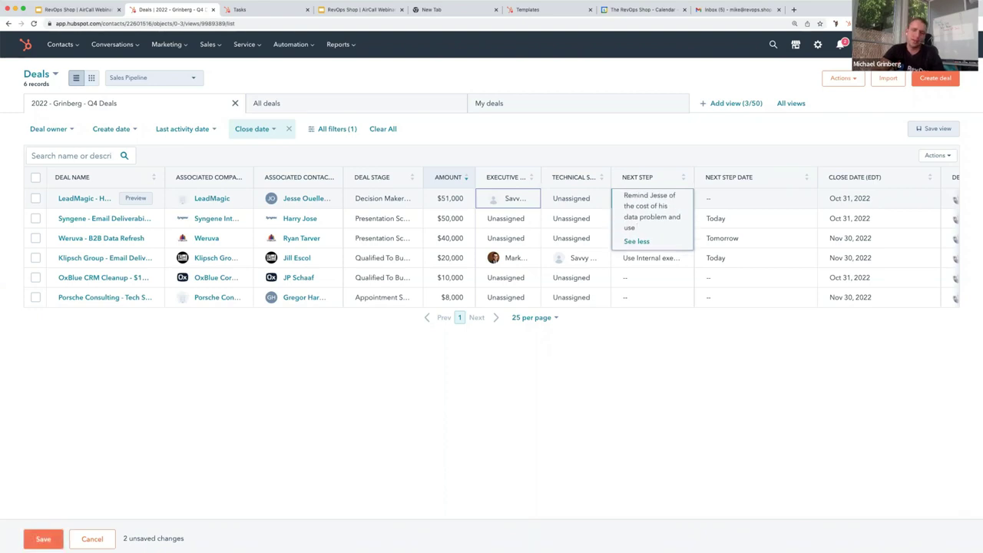
type(" template 1")
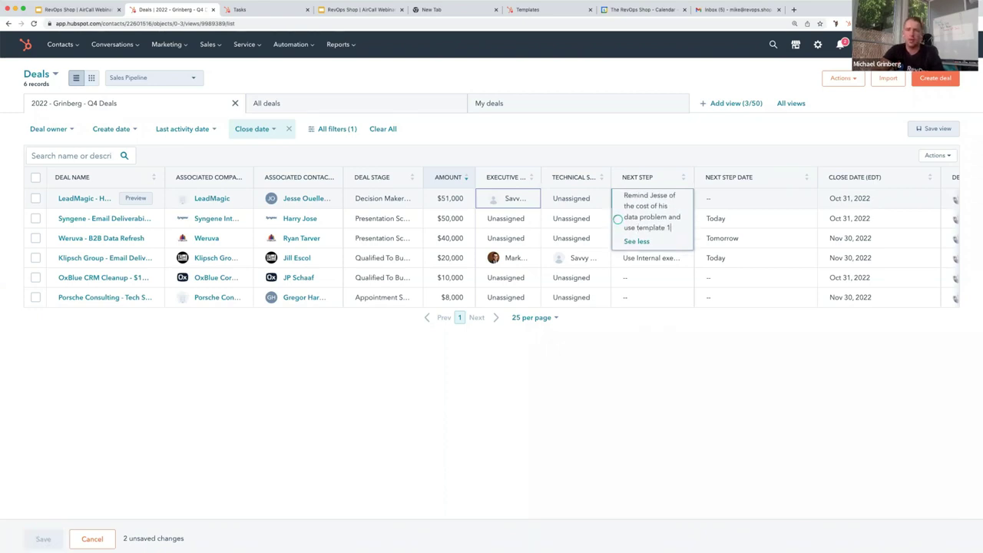
key("Return")
left_click(441, 471)
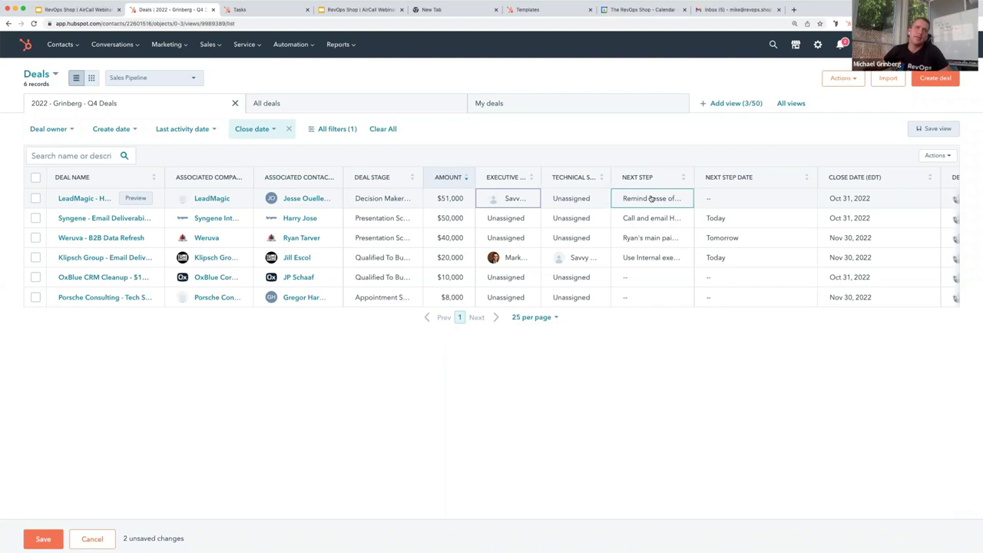
Step: Set the LeadMagic deal's next step date to October 7, 2022 and save the pending deal changes
left_click(728, 198)
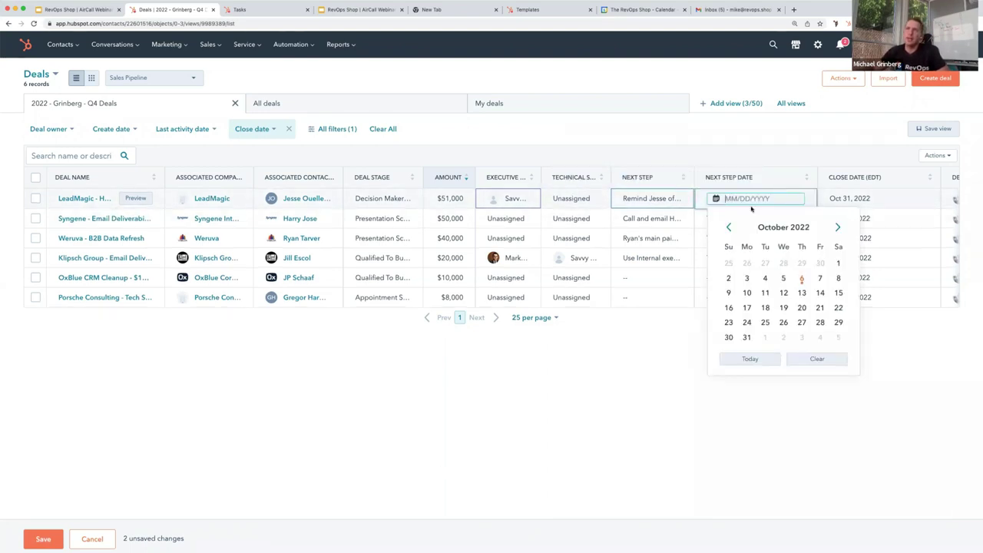
left_click(822, 280)
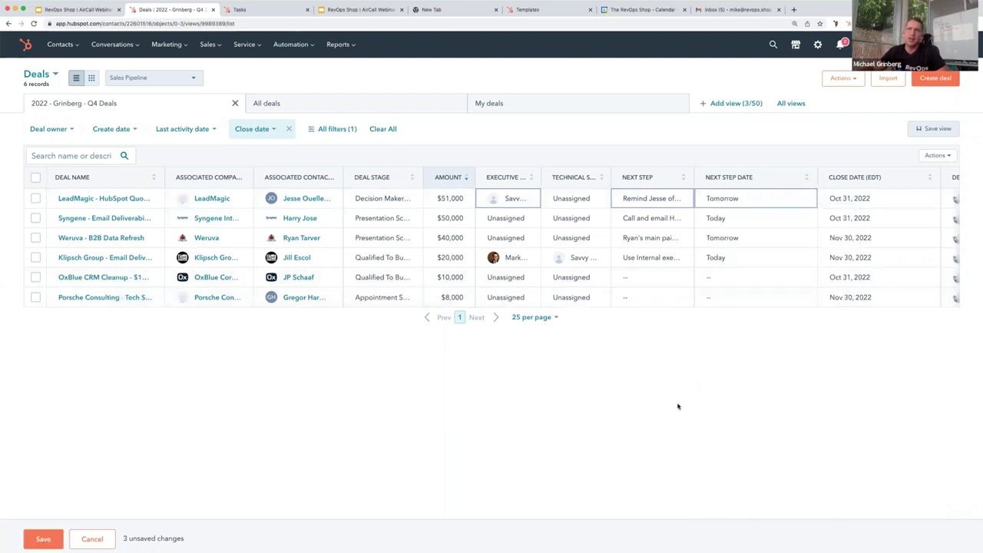
left_click(43, 538)
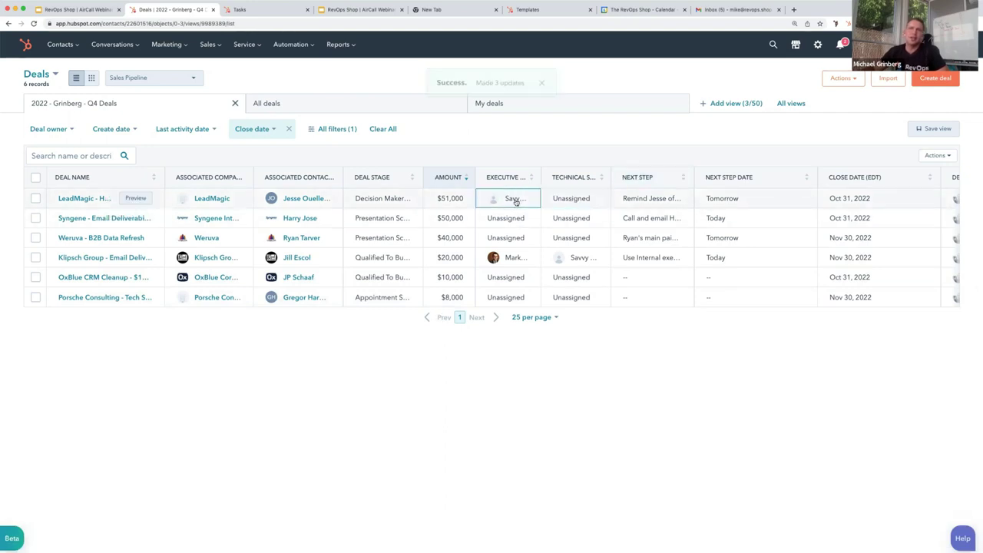
left_click(577, 204)
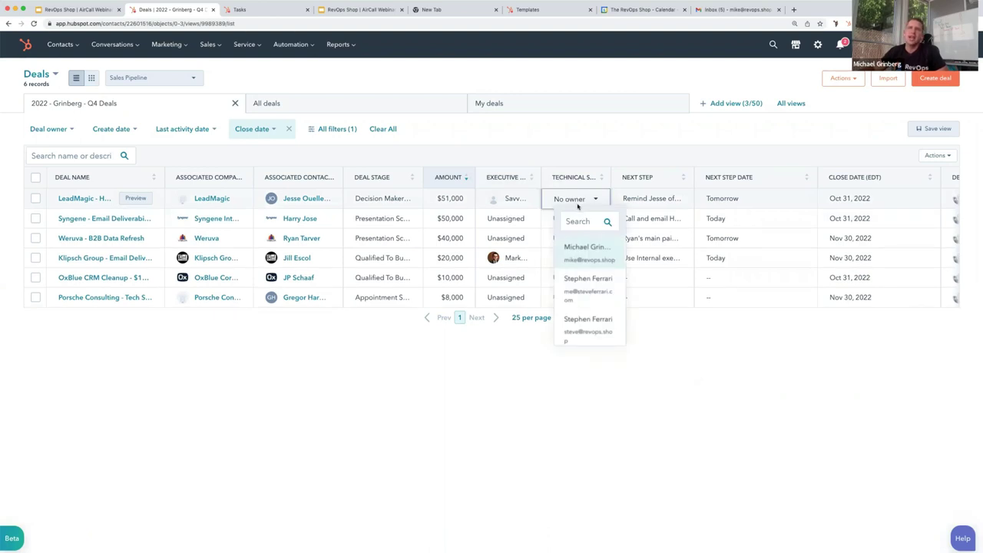
left_click(723, 414)
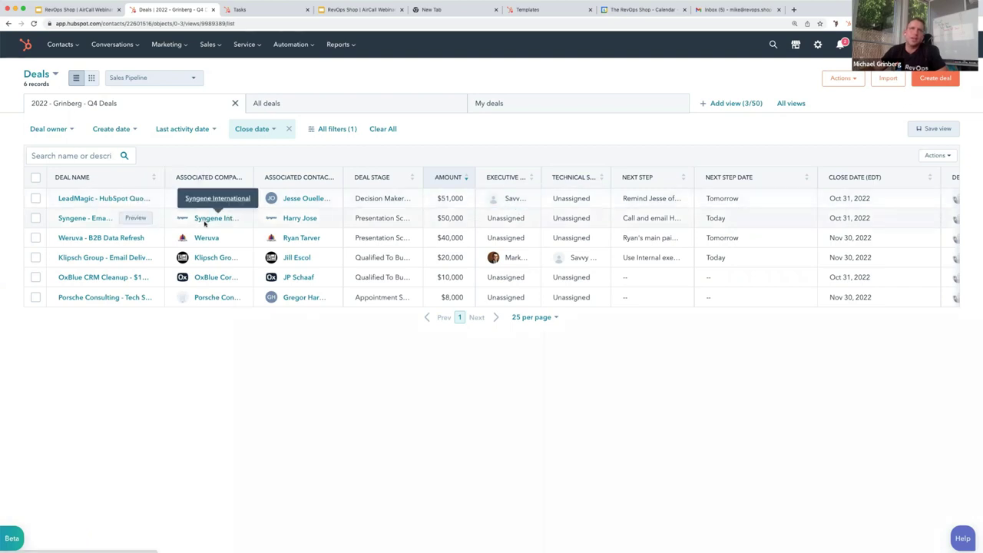
Step: Assign a team member as technical sponsor of the Syngene deal and save the change
left_click(571, 219)
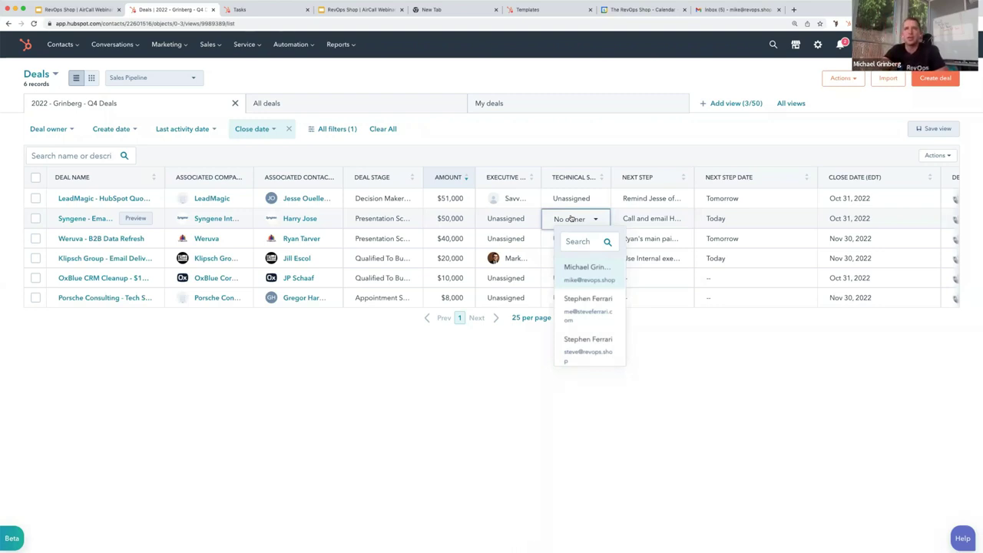
left_click(604, 357)
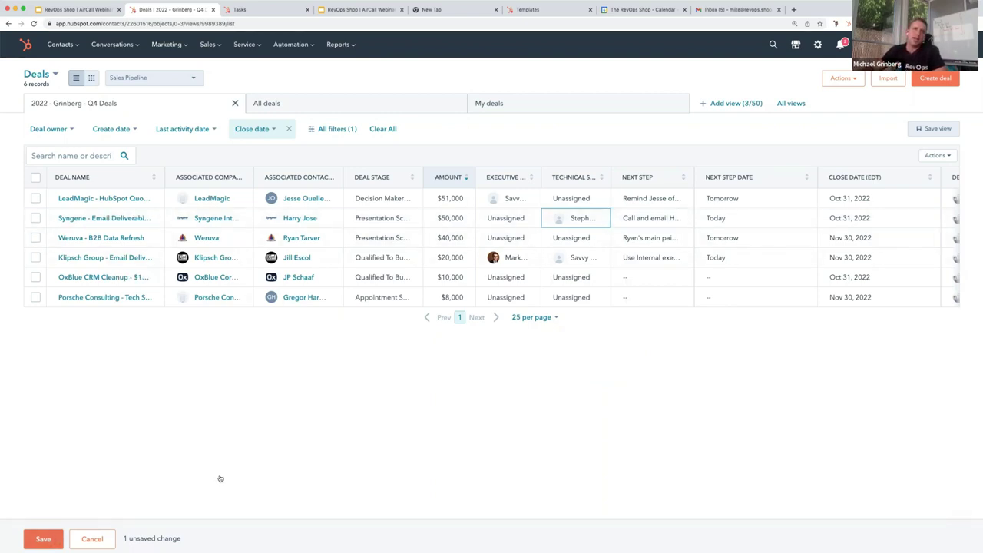
left_click(43, 538)
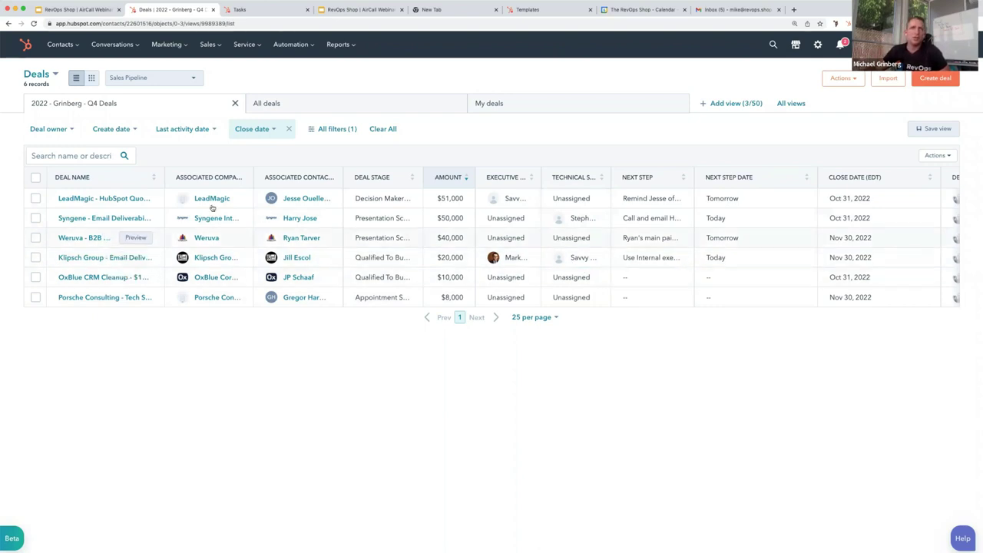
Step: Select all deals in the 2022 Q4 deals view
left_click(35, 177)
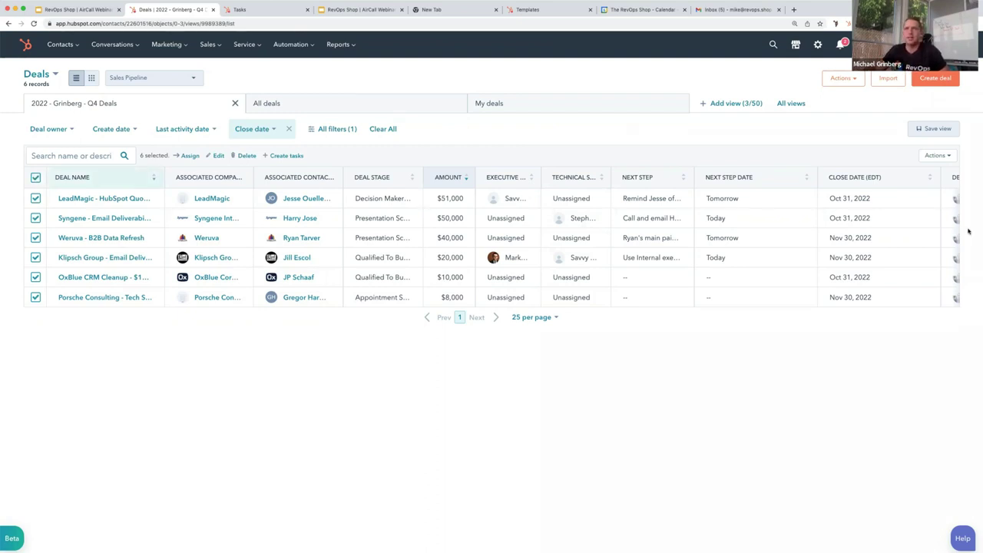
left_click(791, 218)
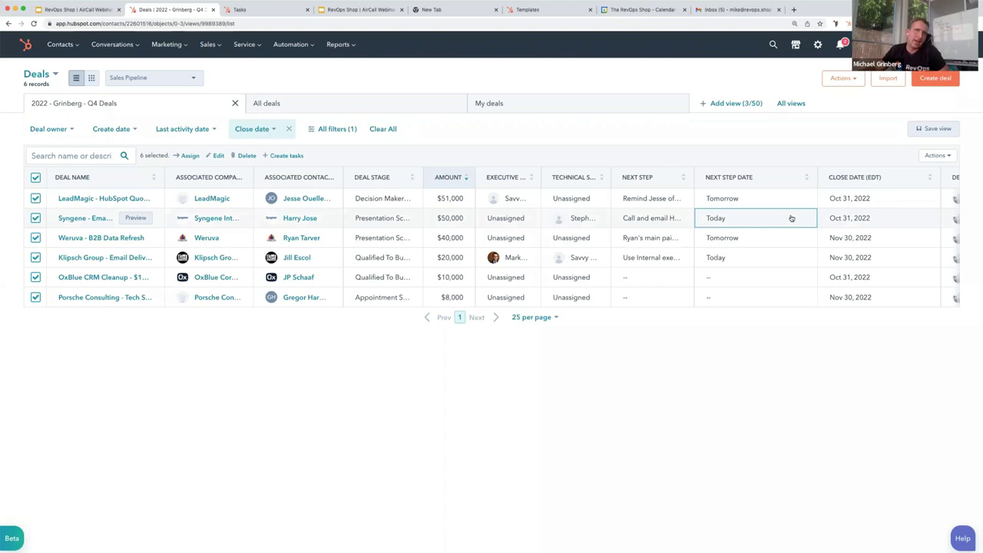
left_click(510, 198)
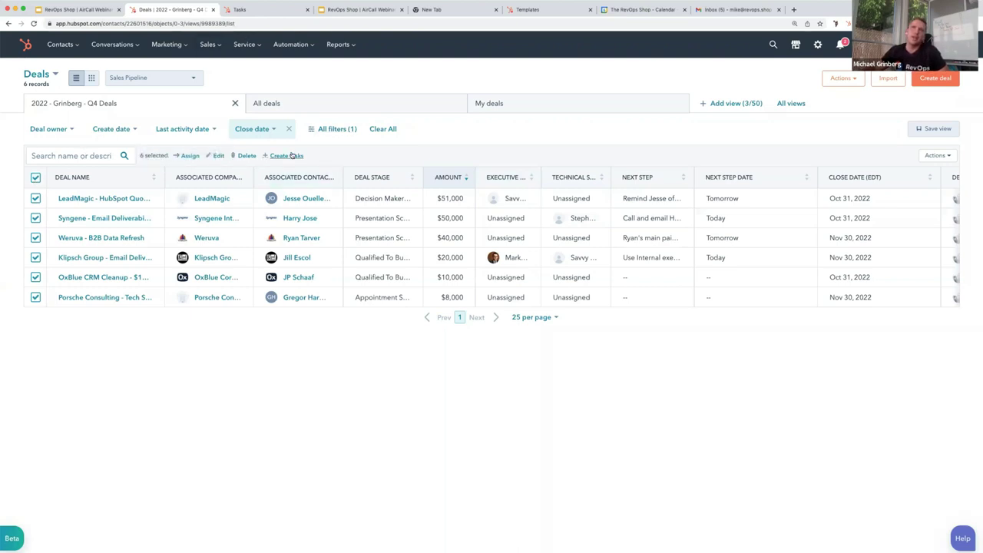
Step: Switch to the Q4 Task Queue and start working through its tasks with the LeadMagic contact
left_click(269, 10)
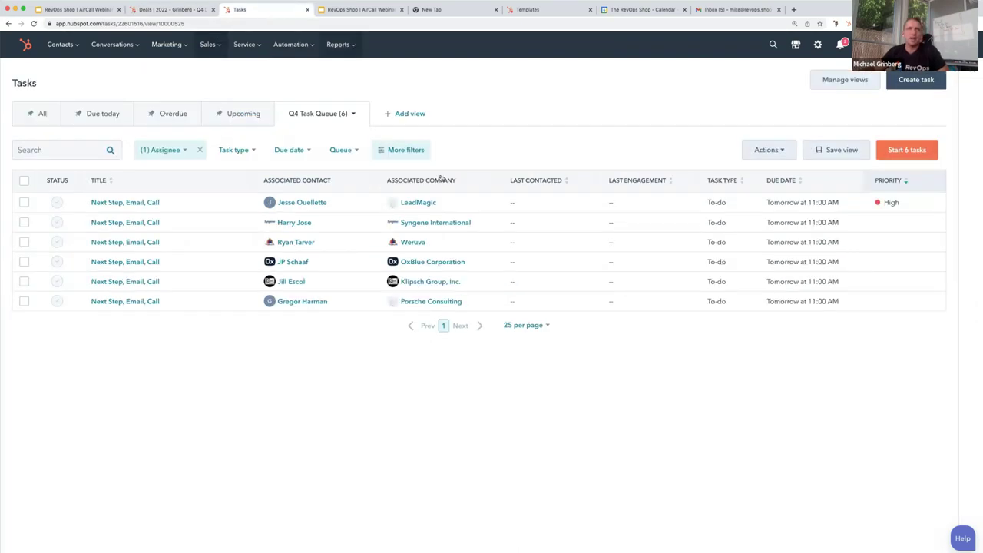
left_click(23, 181)
left_click(113, 181)
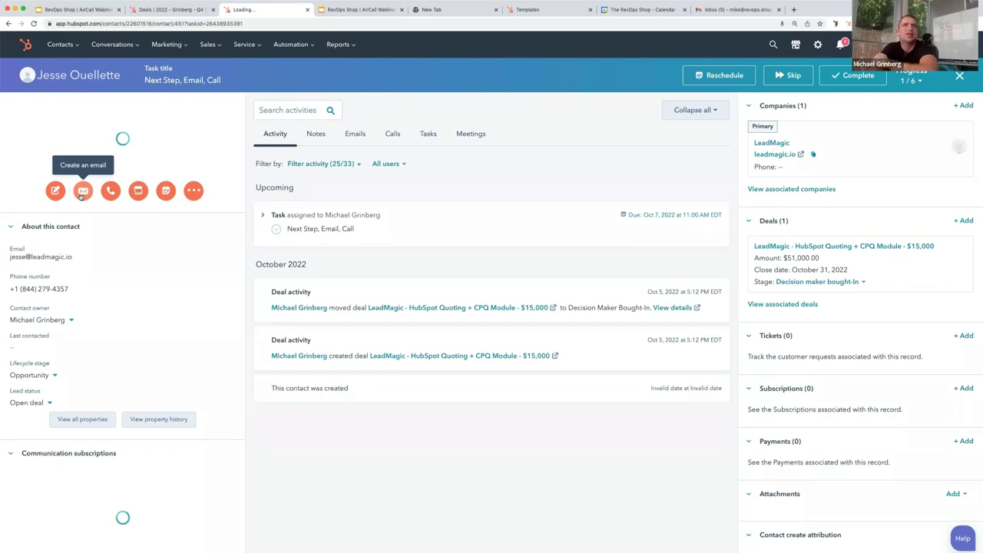
Step: Reload the LeadMagic contact record, try to compose an email to the contact, and switch to the email templates list
left_click(34, 23)
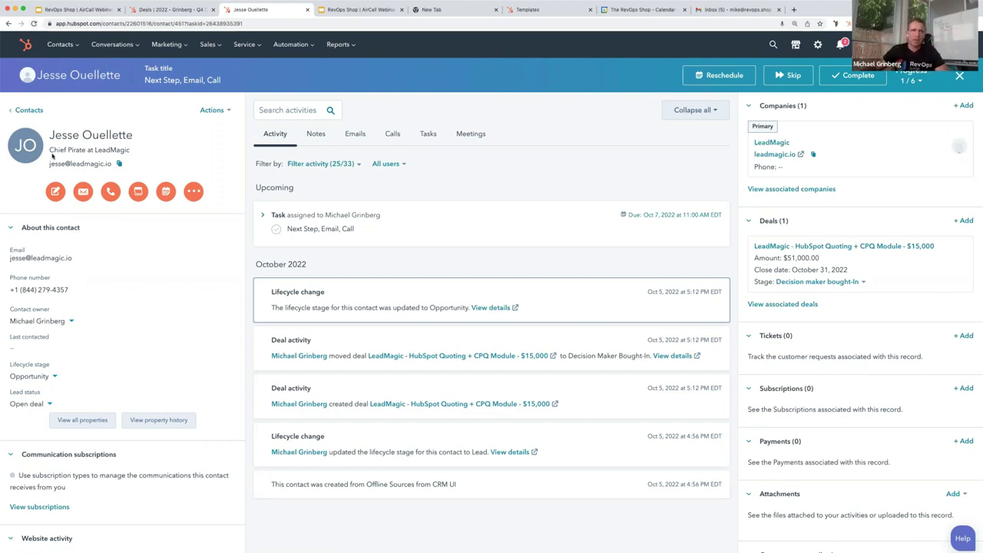
left_click(87, 193)
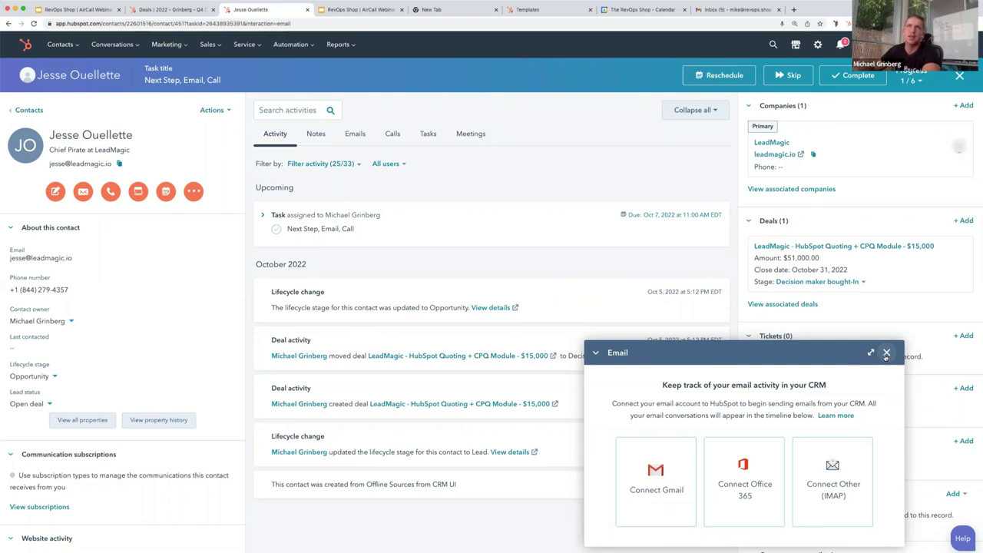
left_click(530, 9)
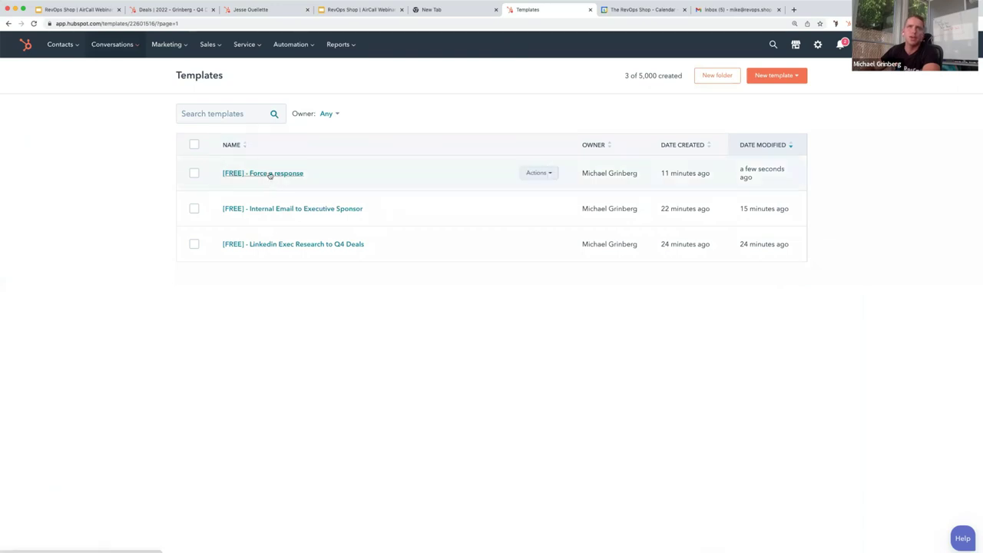
Step: Review the subject and full body of the "[FREE] - Linkedin Exec Research to Q4 Deals" template, then close it without updating
left_click(287, 244)
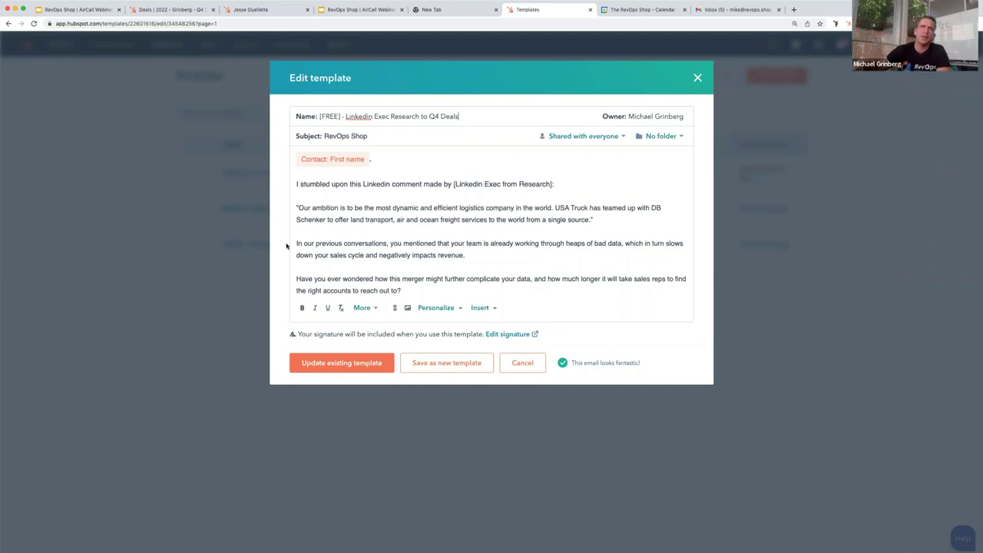
double_click(357, 136)
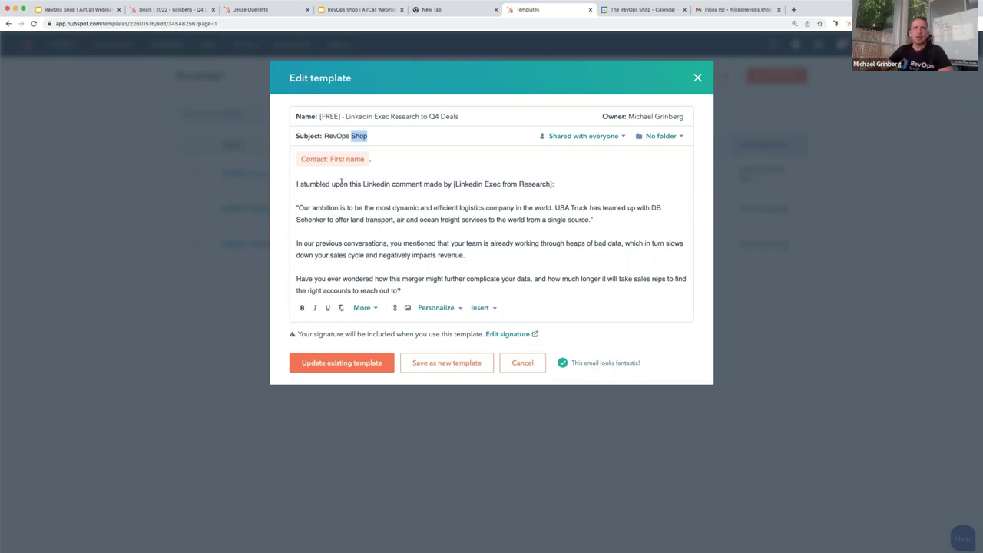
left_click(448, 184)
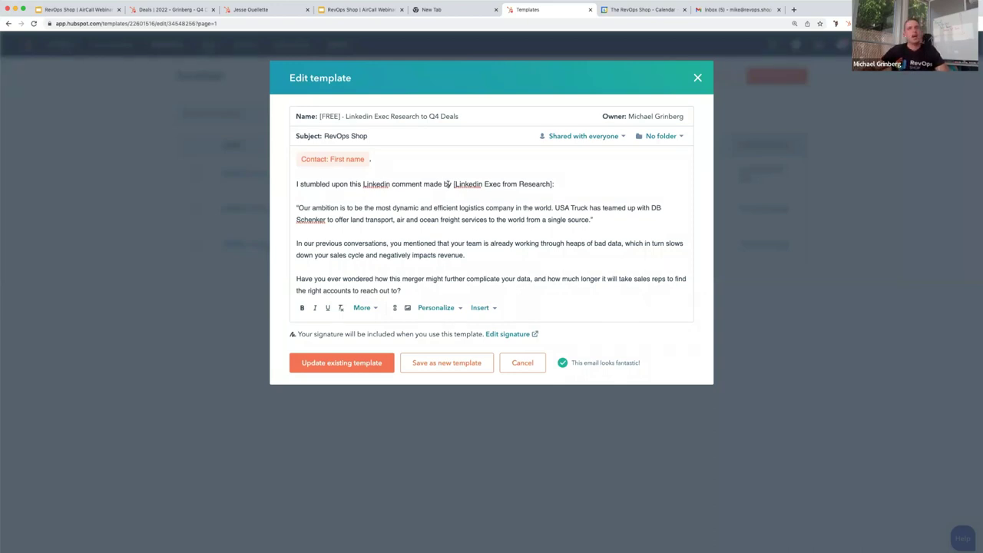
left_click_drag(297, 184, 387, 185)
left_click(441, 183)
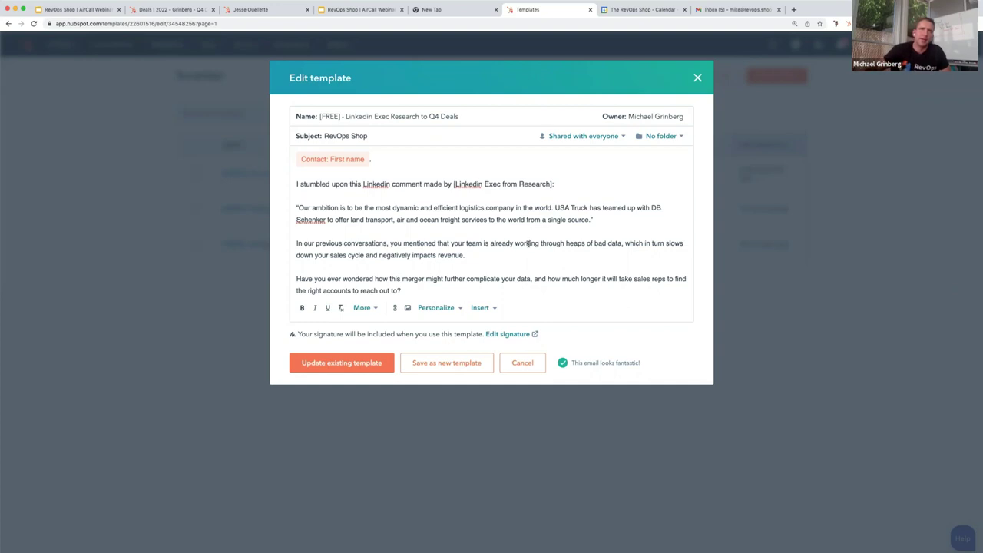
triple_click(390, 204)
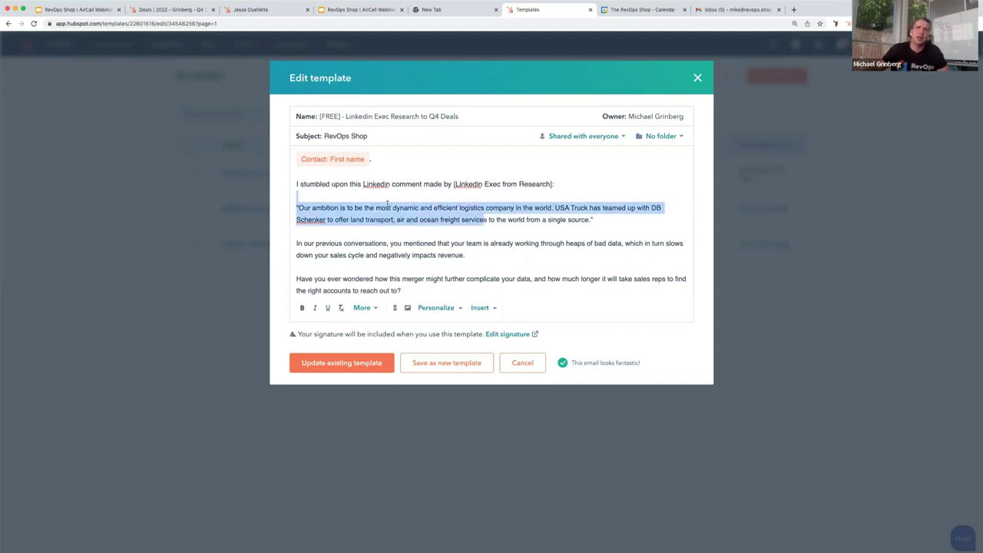
left_click(386, 204)
left_click_drag(386, 204, 568, 221)
left_click(524, 223)
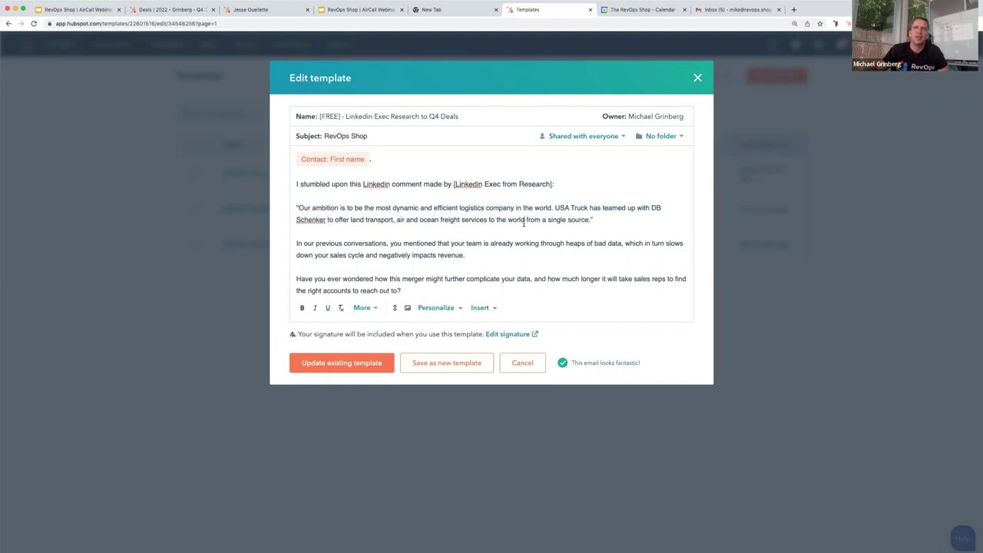
scroll(524, 223, "down", 2)
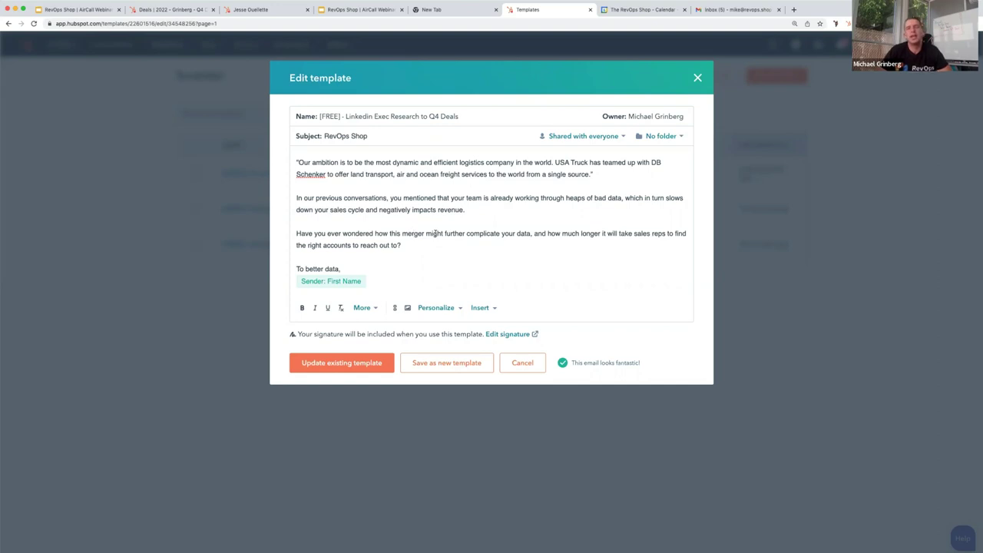
scroll(436, 233, "up", 3)
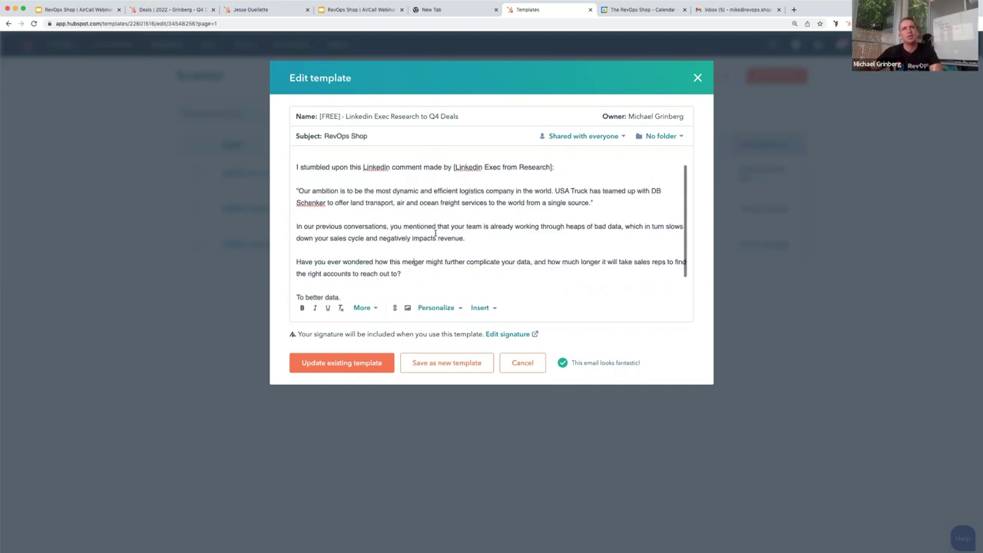
left_click_drag(421, 207, 592, 223)
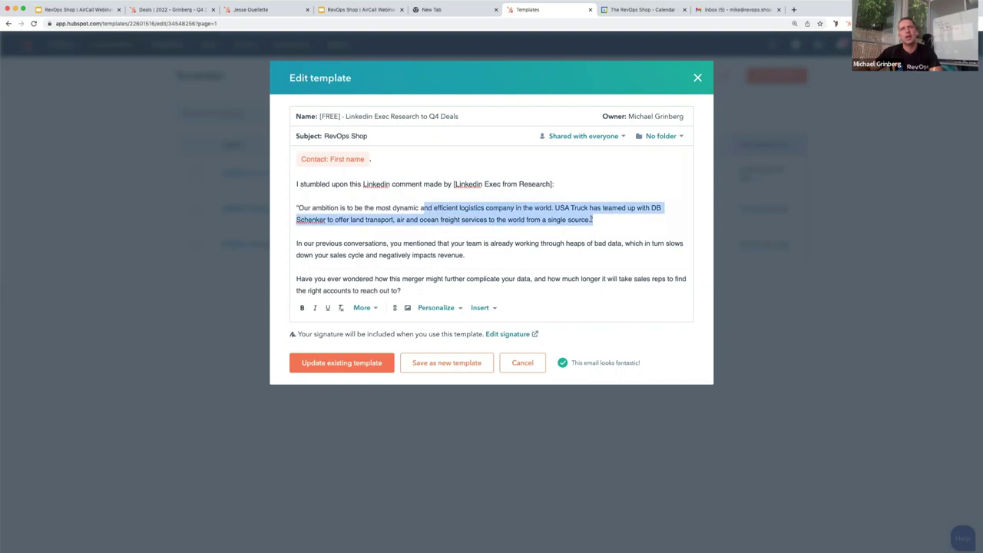
left_click(592, 220)
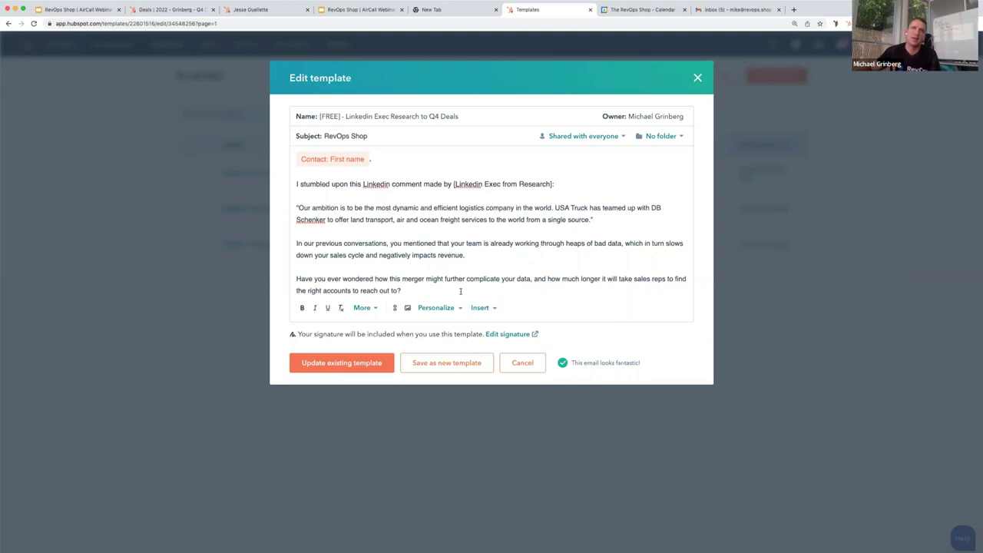
scroll(461, 291, "down", 2)
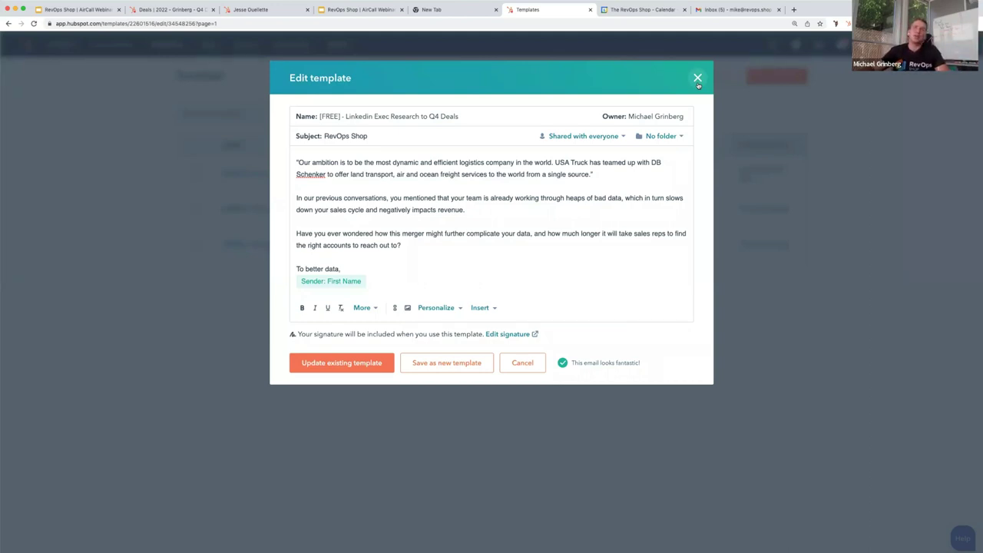
left_click(698, 84)
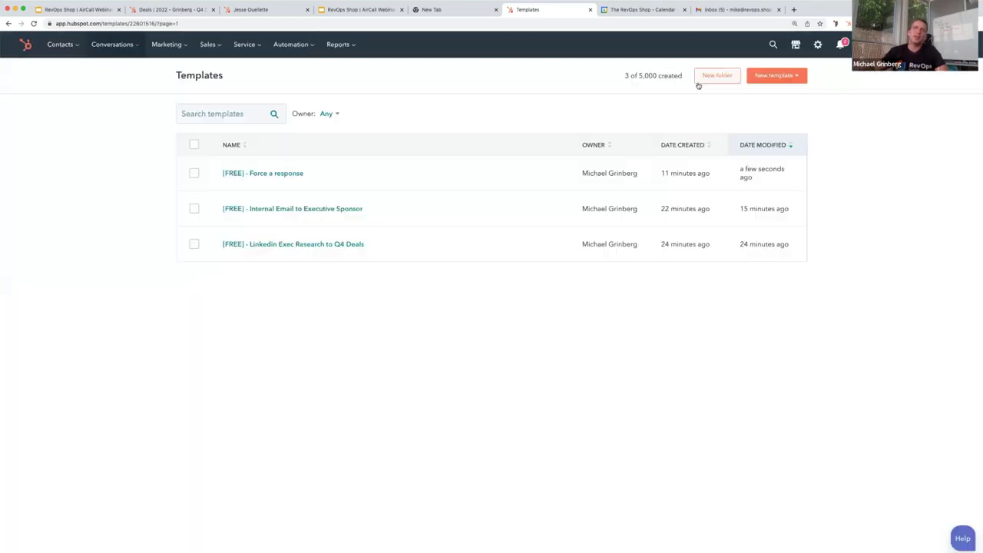
Step: Review the "[FREE] - Internal Email to Executive Sponsor" template, including the draft outreach email at its end, and close it without updating
left_click(297, 208)
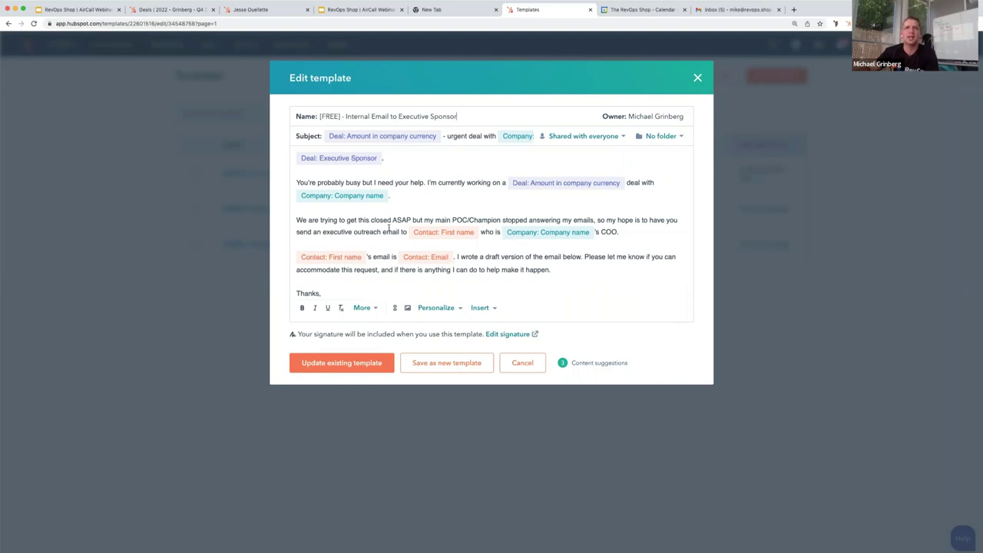
scroll(407, 222, "down", 1)
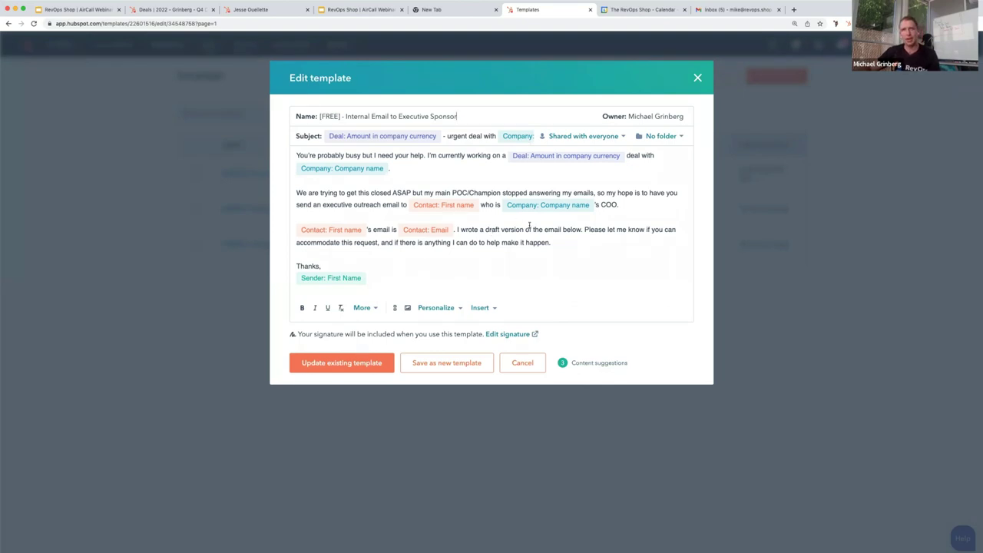
scroll(528, 225, "down", 5)
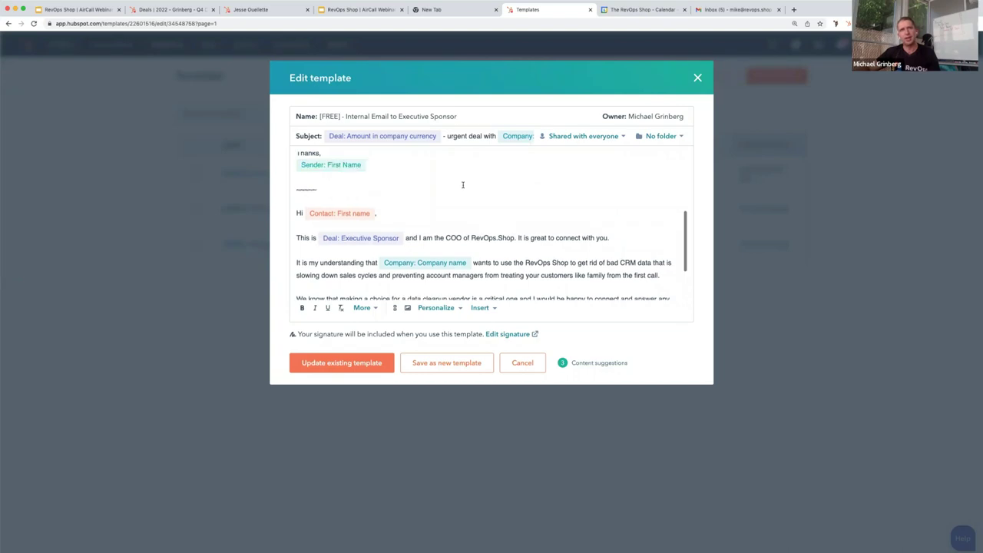
scroll(463, 185, "up", 2)
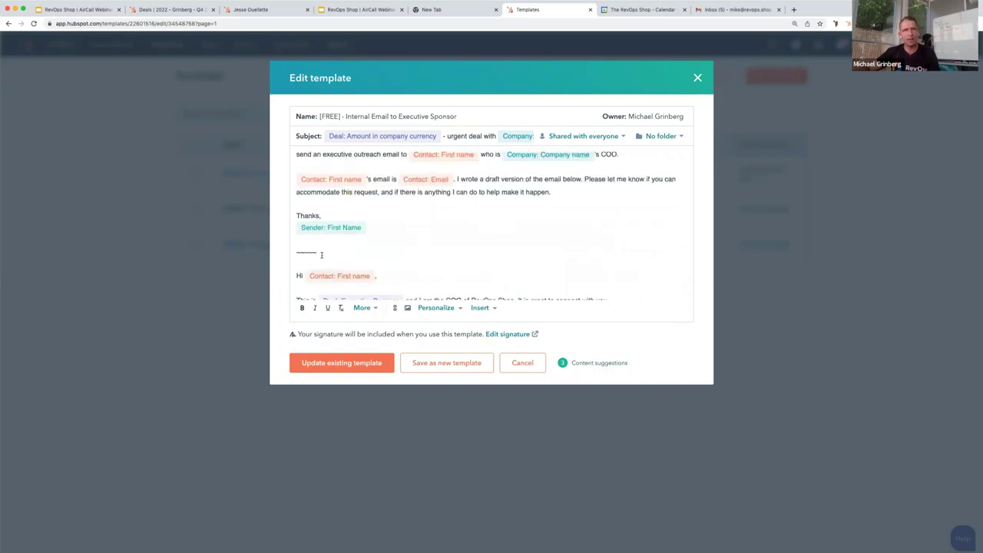
scroll(321, 254, "down", 2)
scroll(326, 198, "down", 1)
scroll(325, 188, "down", 1)
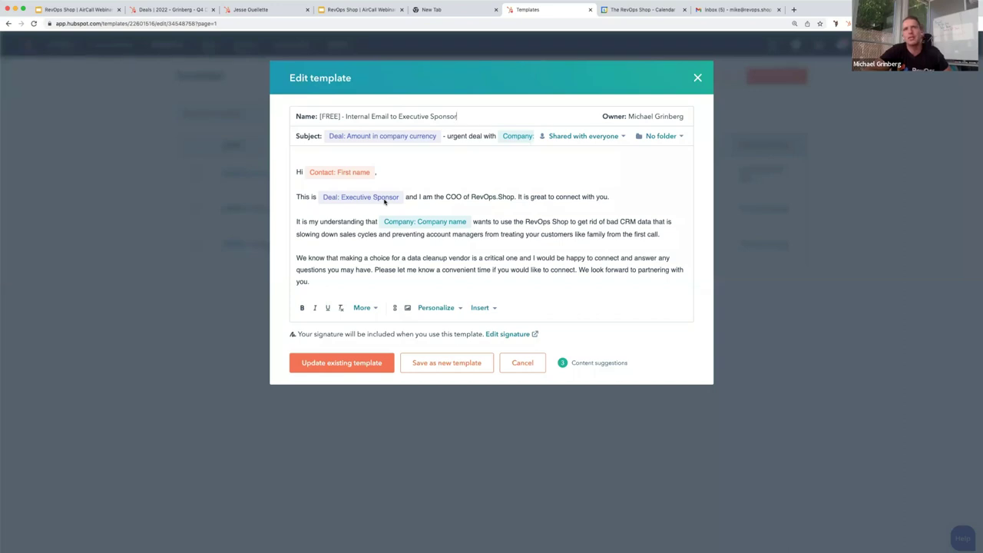
scroll(385, 202, "down", 1)
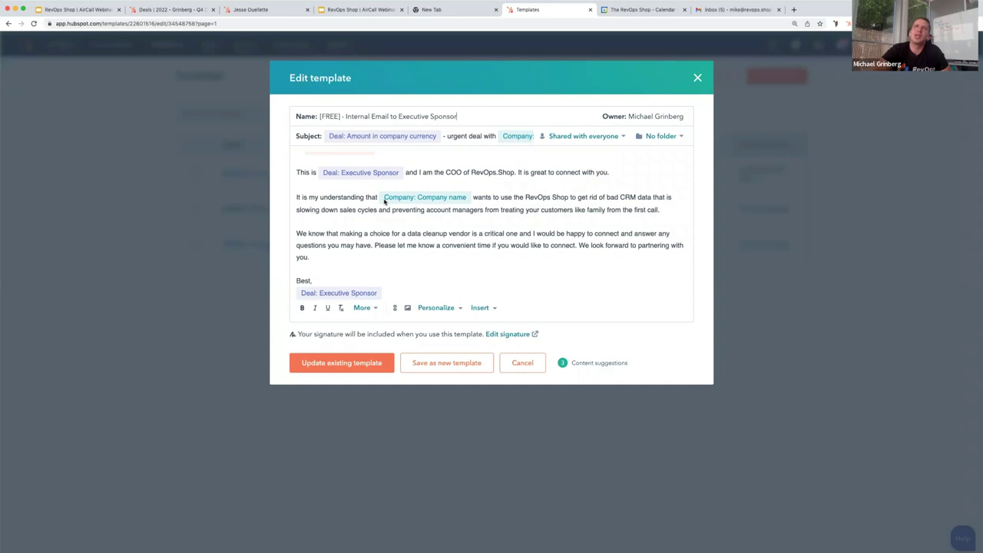
left_click(483, 116)
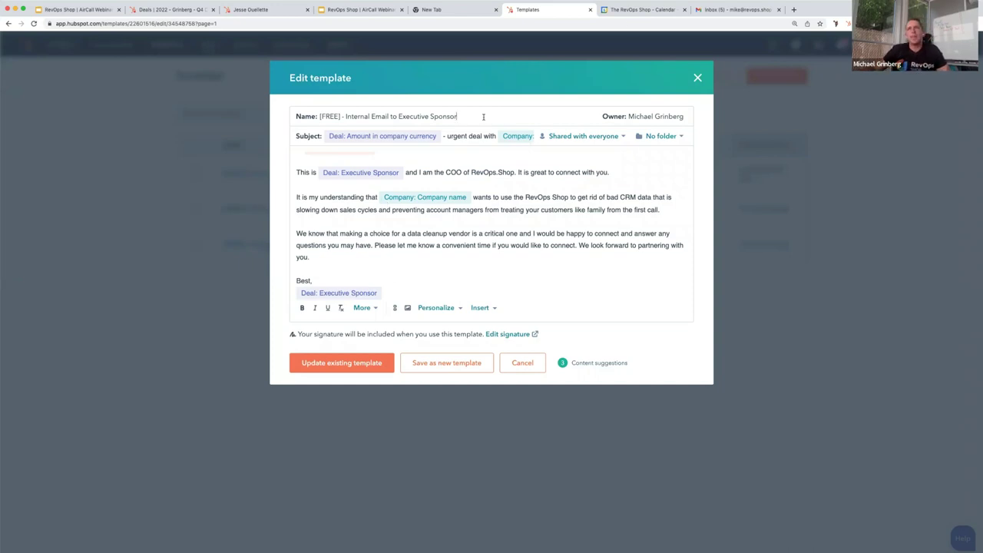
left_click(698, 78)
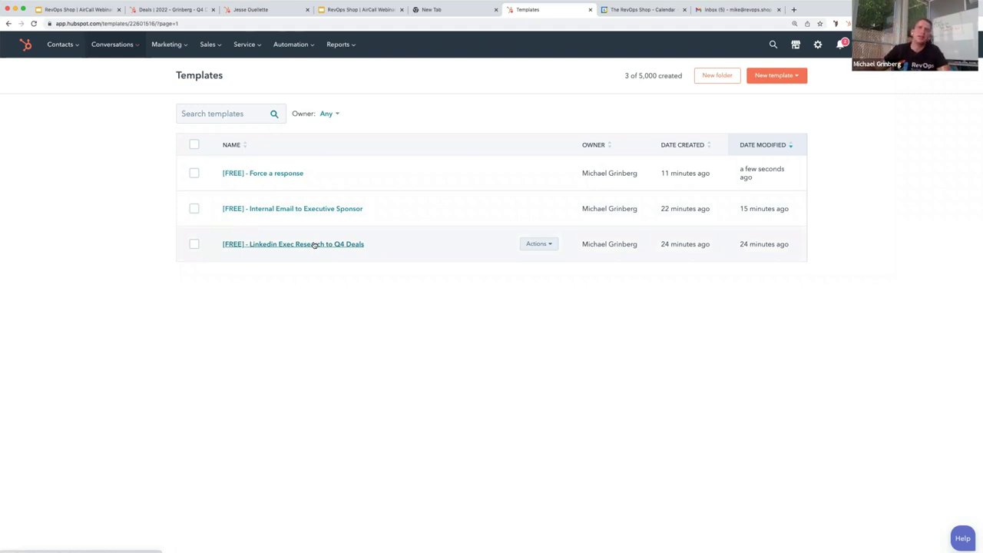
Step: Review the "[FREE] - Force a response" template from its introduction through the proposed call time and sign-off
left_click(275, 174)
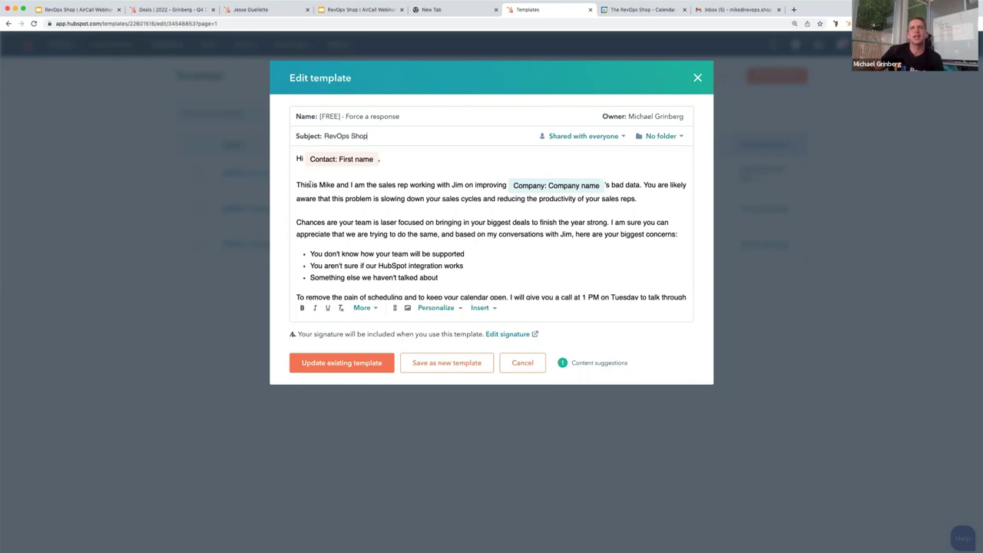
left_click_drag(310, 184, 401, 185)
left_click(400, 186)
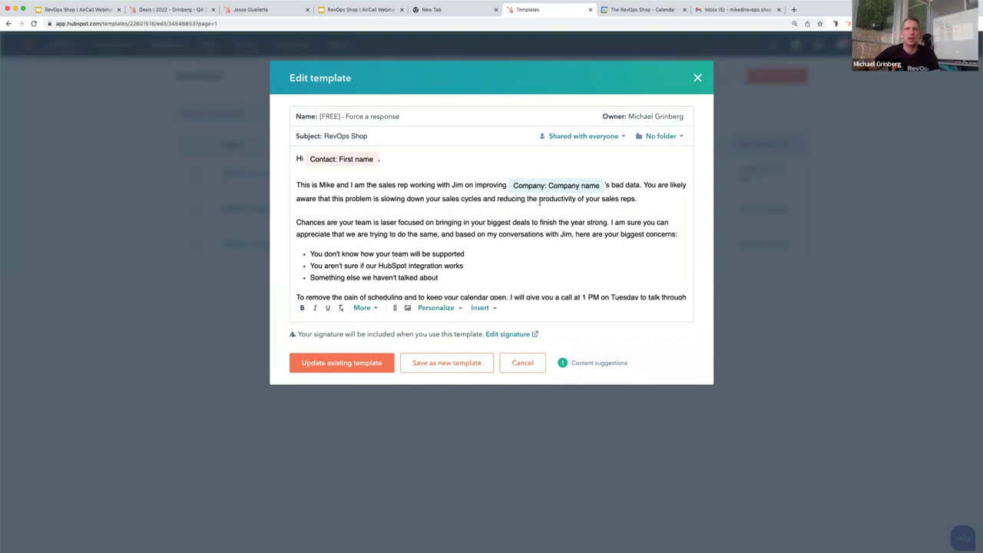
scroll(449, 214, "down", 1)
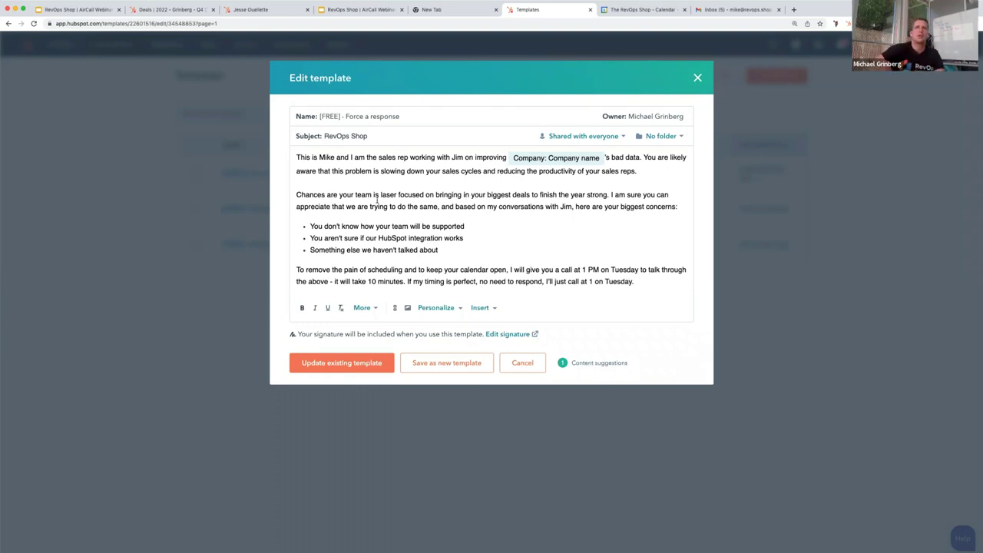
scroll(358, 199, "down", 2)
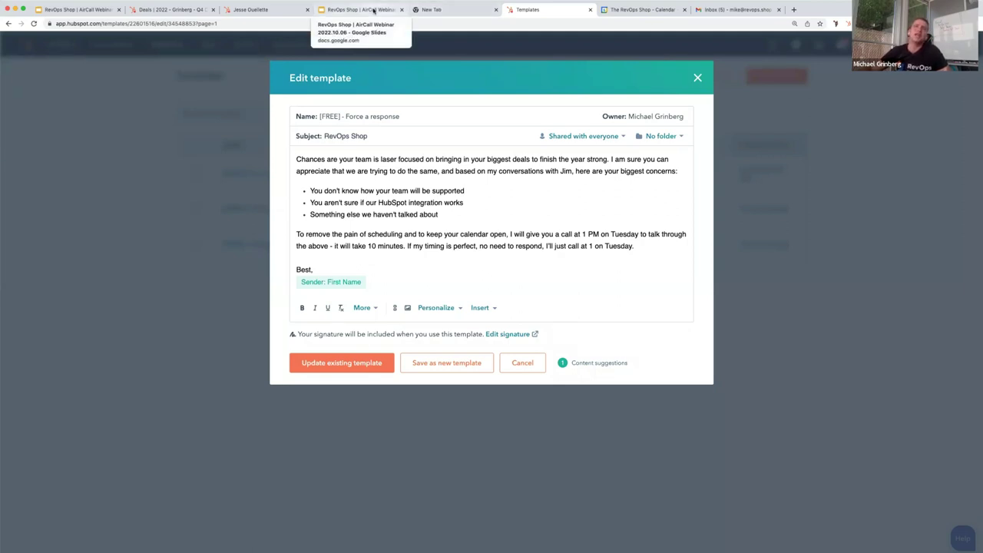
Step: Return to the LeadMagic contact record, call the contact's phone number through Aircall, and look through the caller insights
left_click(246, 10)
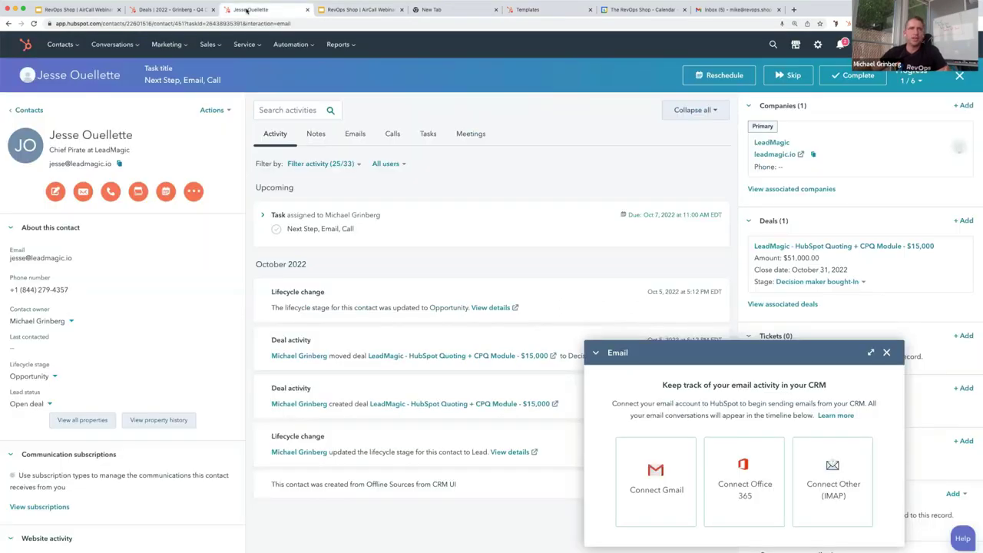
left_click(110, 191)
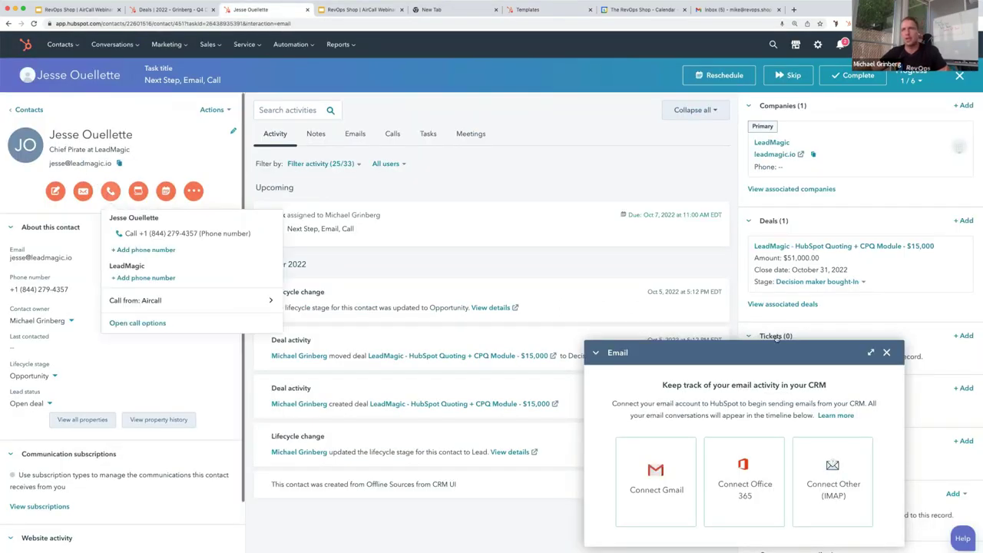
left_click(236, 232)
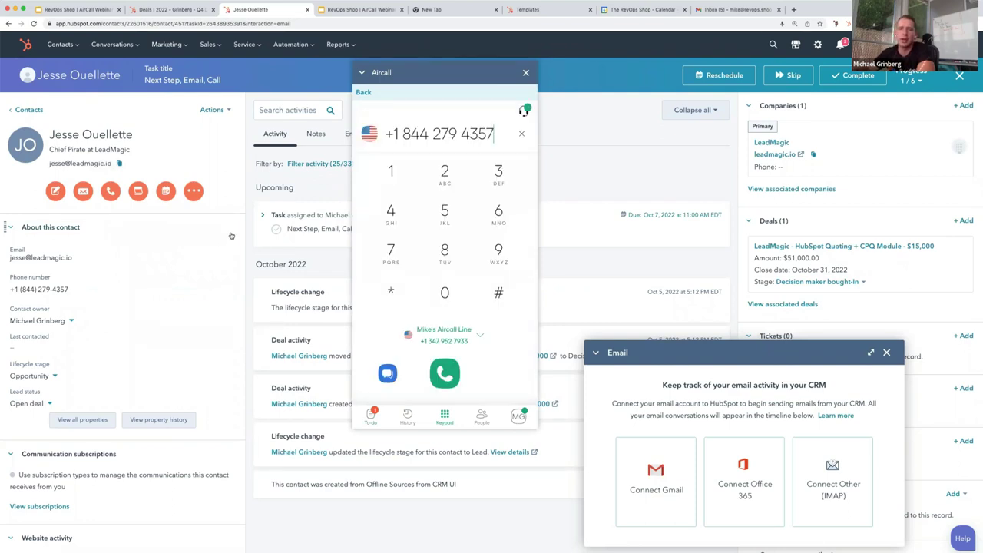
left_click(453, 378)
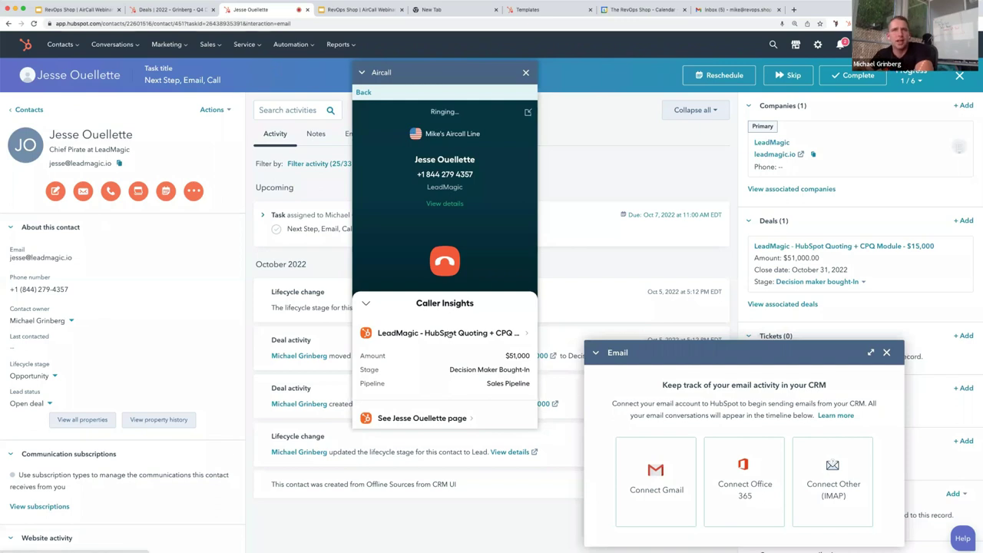
scroll(449, 334, "down", 2)
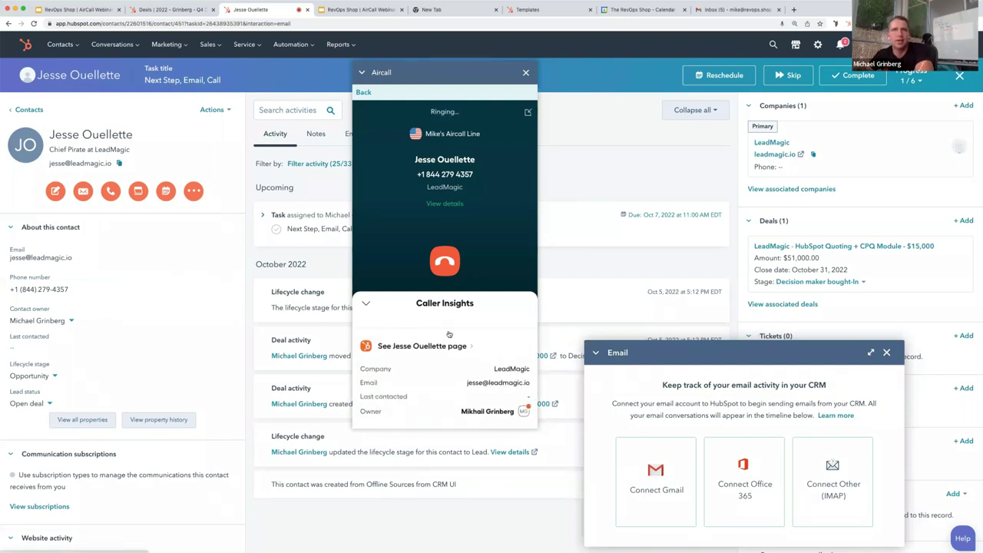
scroll(449, 335, "up", 2)
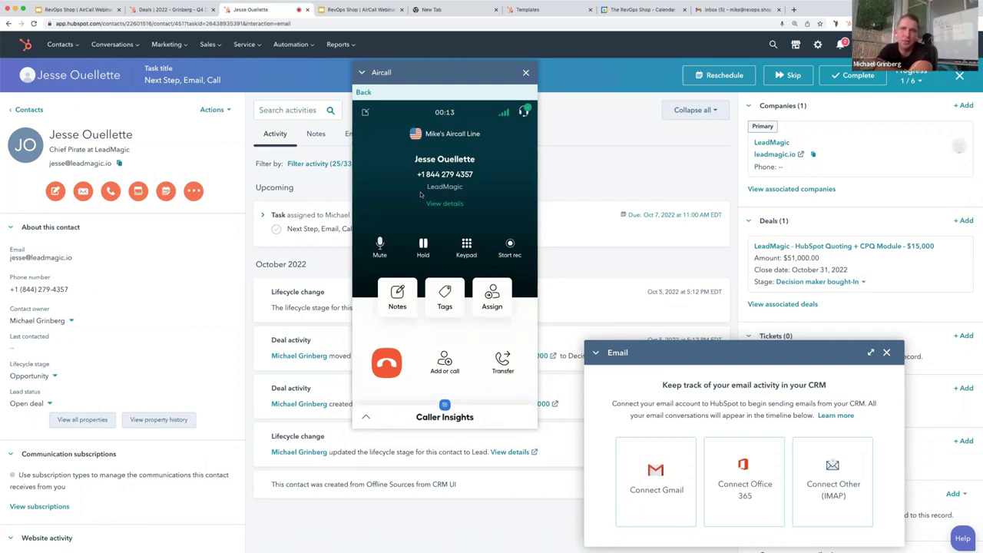
Step: End the Aircall call with the LeadMagic contact and rate its quality five stars
left_click(386, 361)
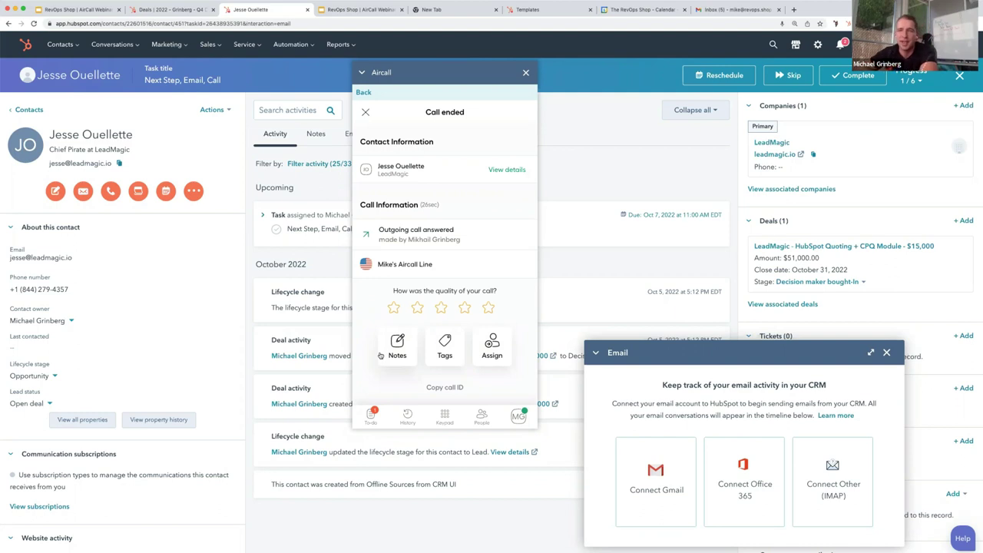
left_click(465, 307)
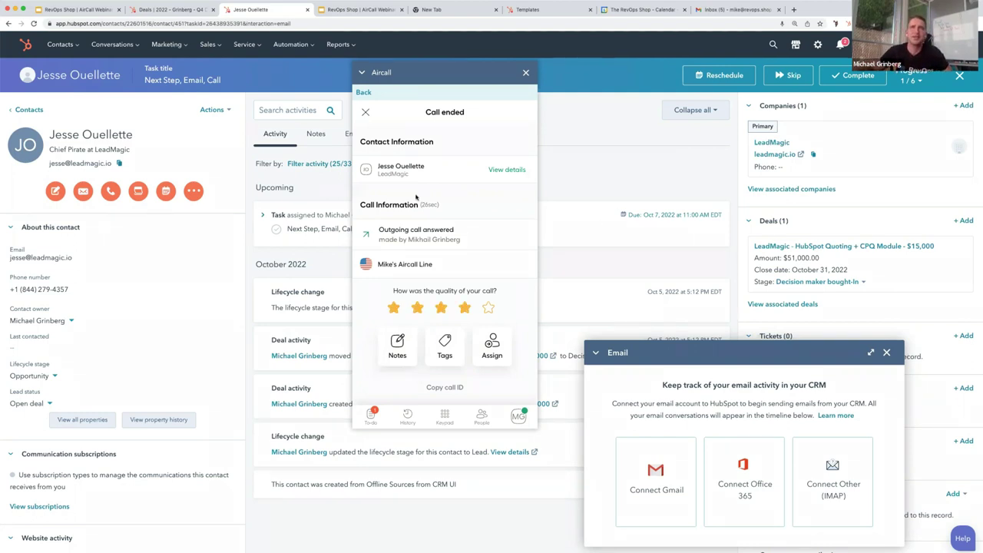
scroll(452, 195, "down", 1)
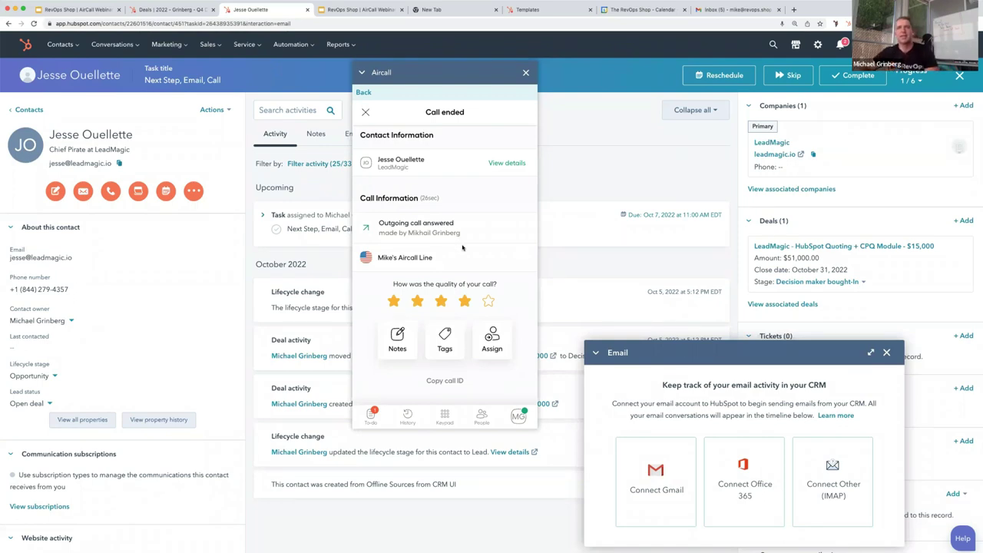
left_click(494, 302)
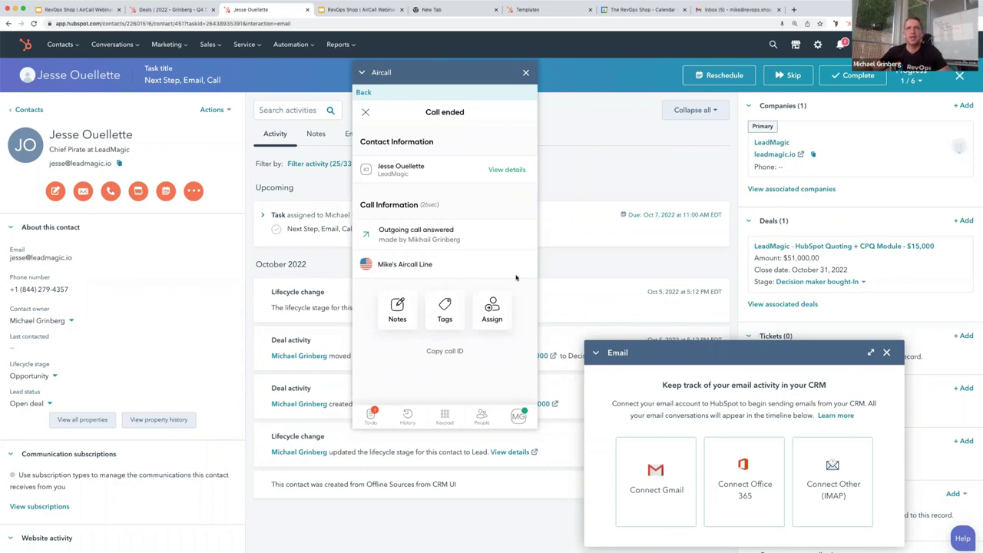
Step: Mark the LeadMagic task complete and advance to the next queued task, then switch to the AirCall webinar presentation in Google Slides
left_click(837, 82)
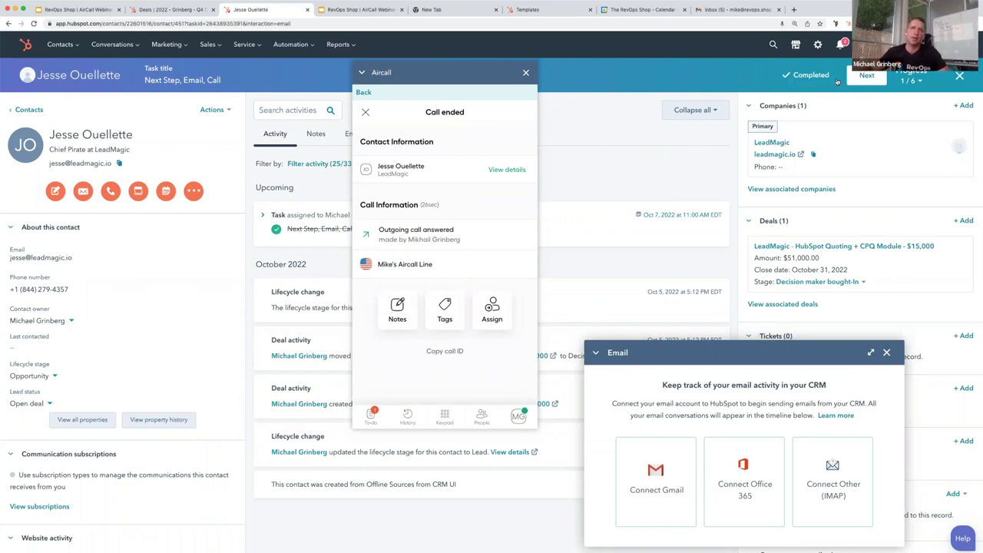
left_click(863, 77)
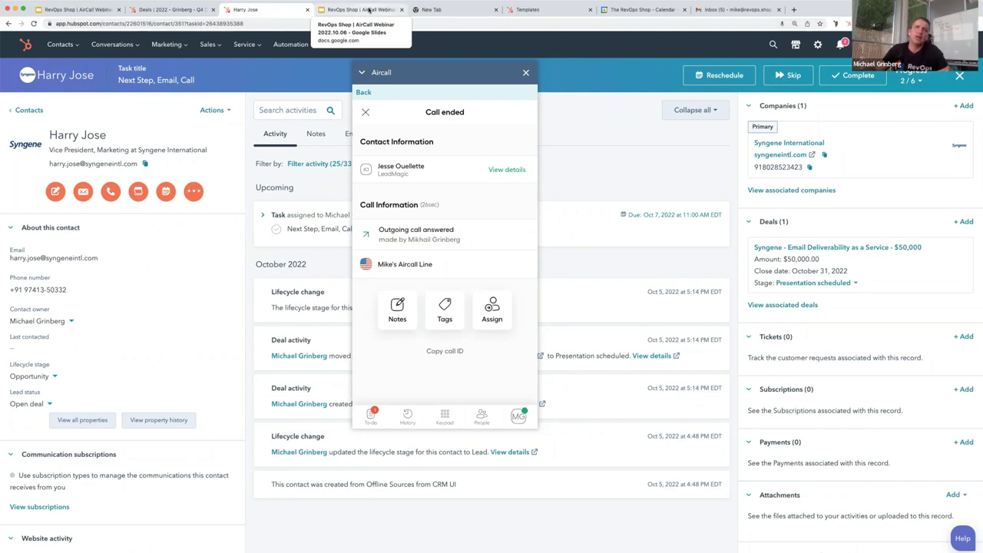
left_click(369, 10)
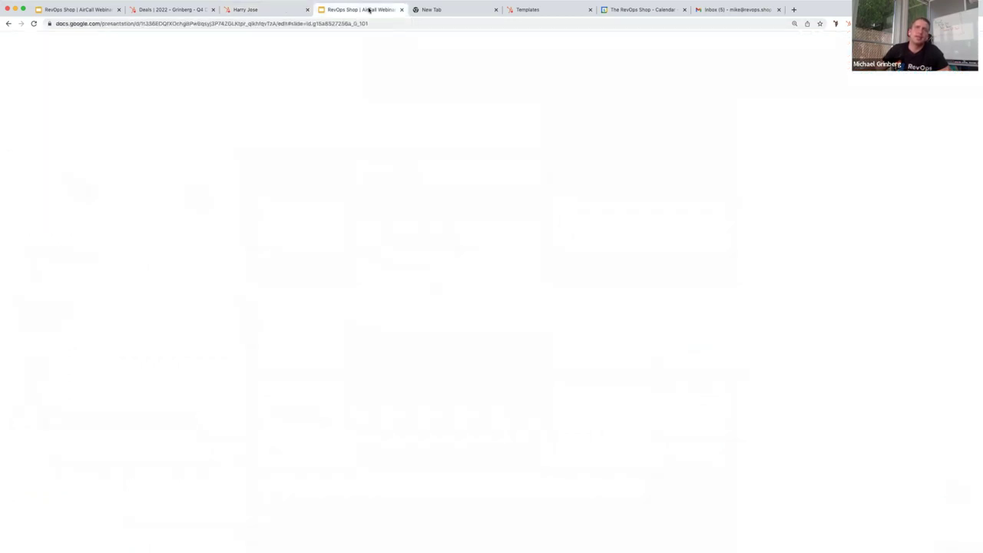